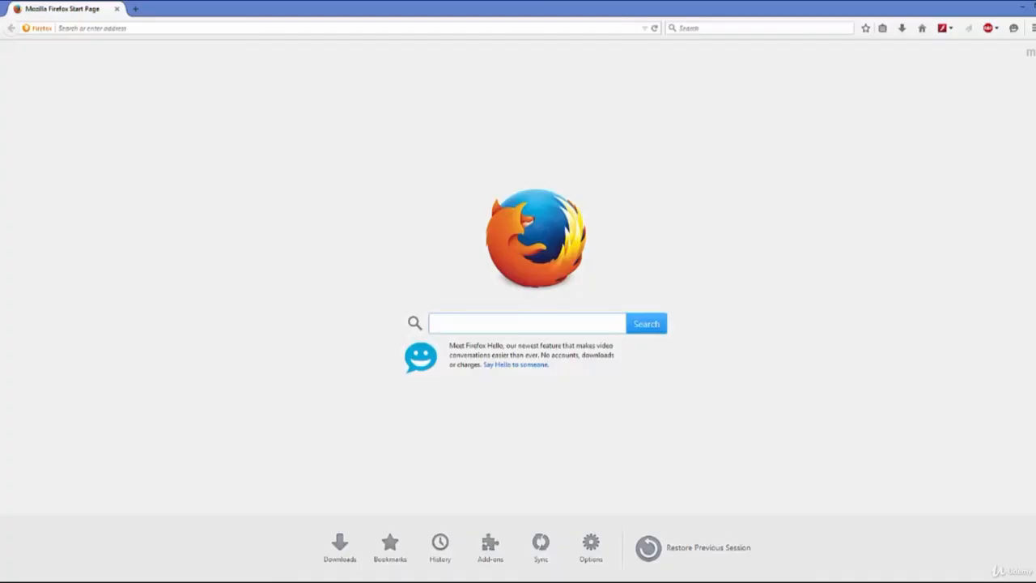
Search the web for genymotion using the start page search box.
click(463, 326)
text(ge)
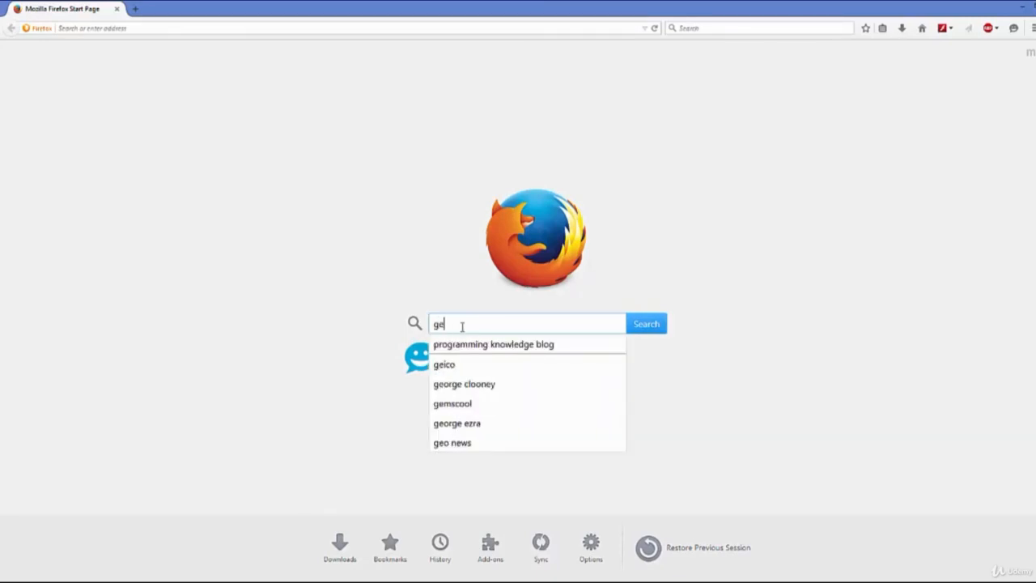
text(eny)
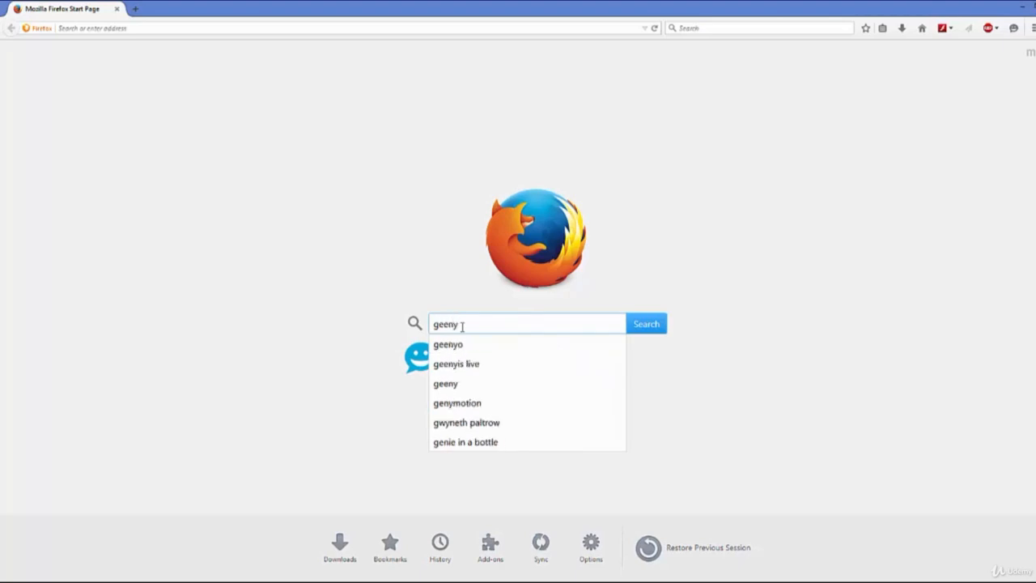
key(Down)
key(Down)
key(Down)
key(Down)
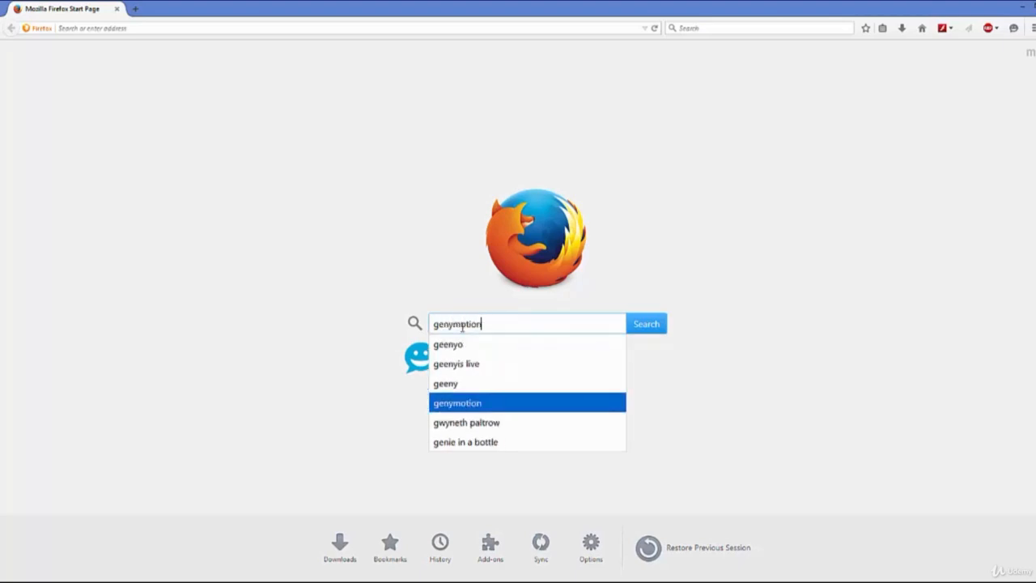
key(Return)
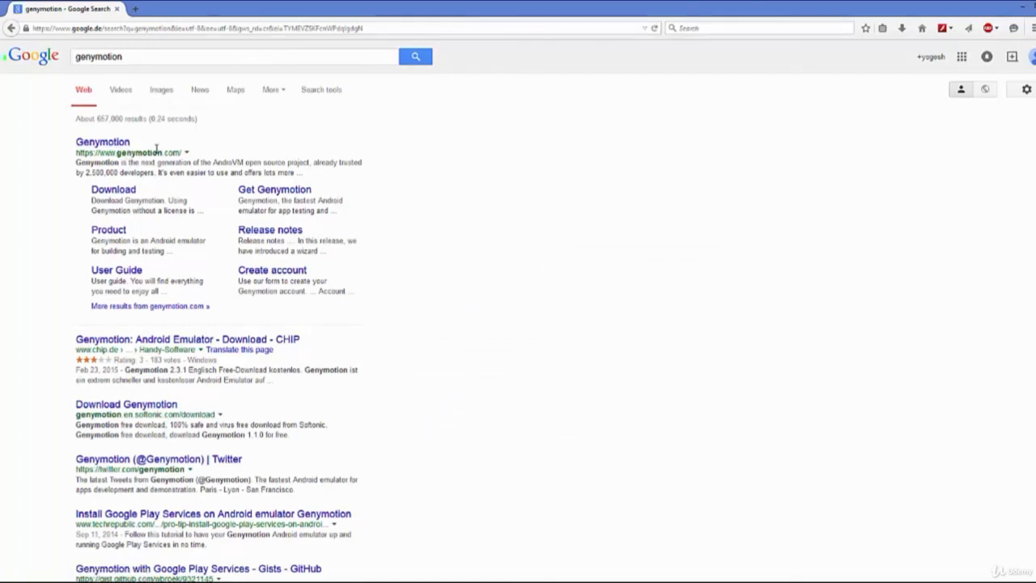
Open the official Genymotion site and follow Get Genymotion to the pricing page.
click(113, 142)
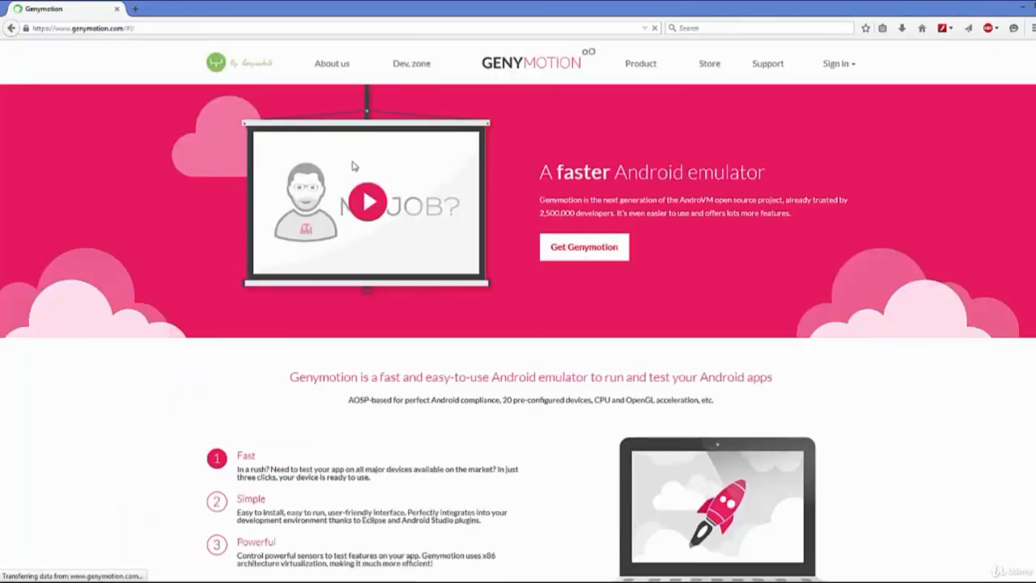
scroll(591, 191, down, 3)
scroll(591, 191, up, 3)
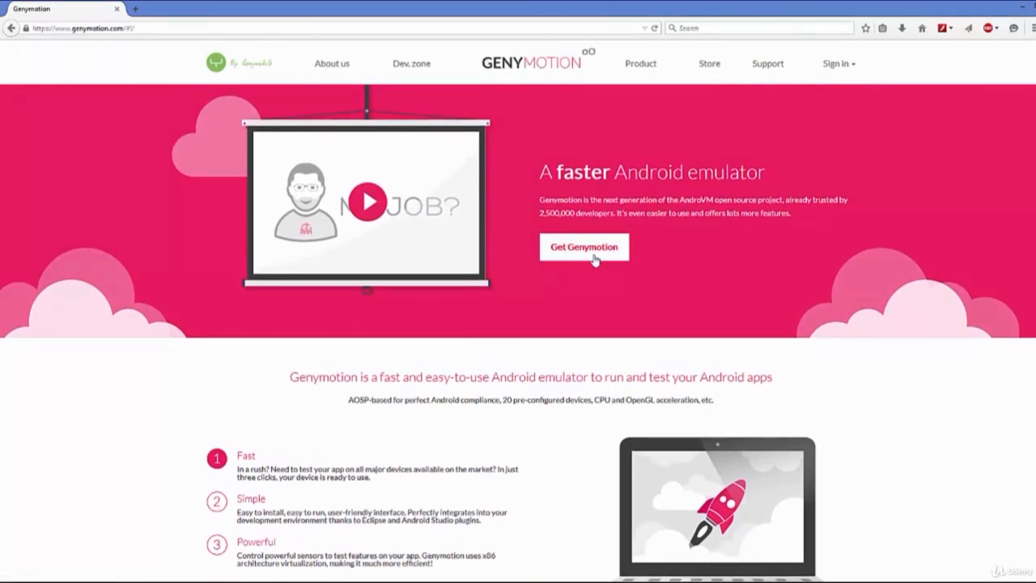
scroll(589, 209, down, 10)
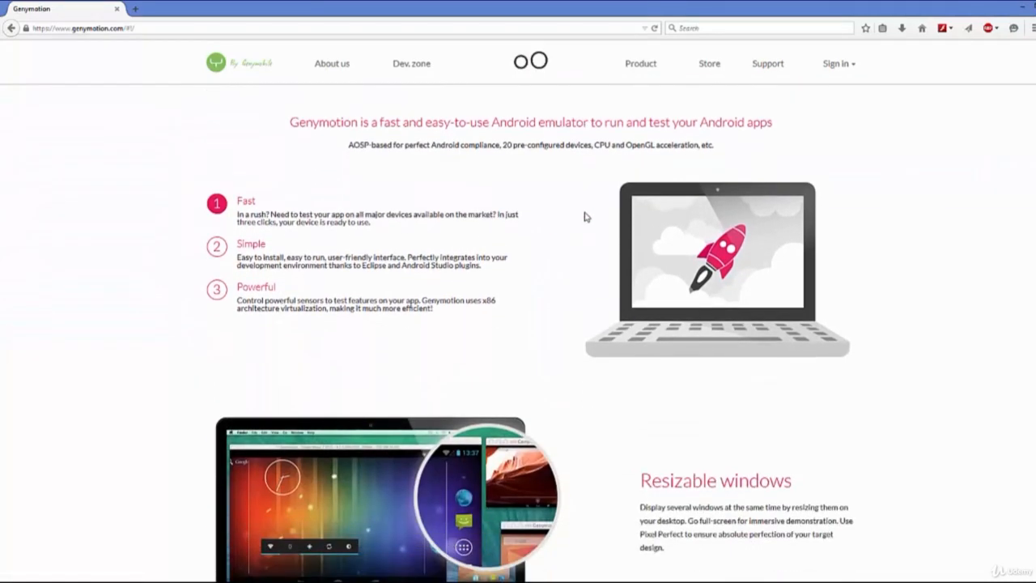
scroll(584, 214, down, 10)
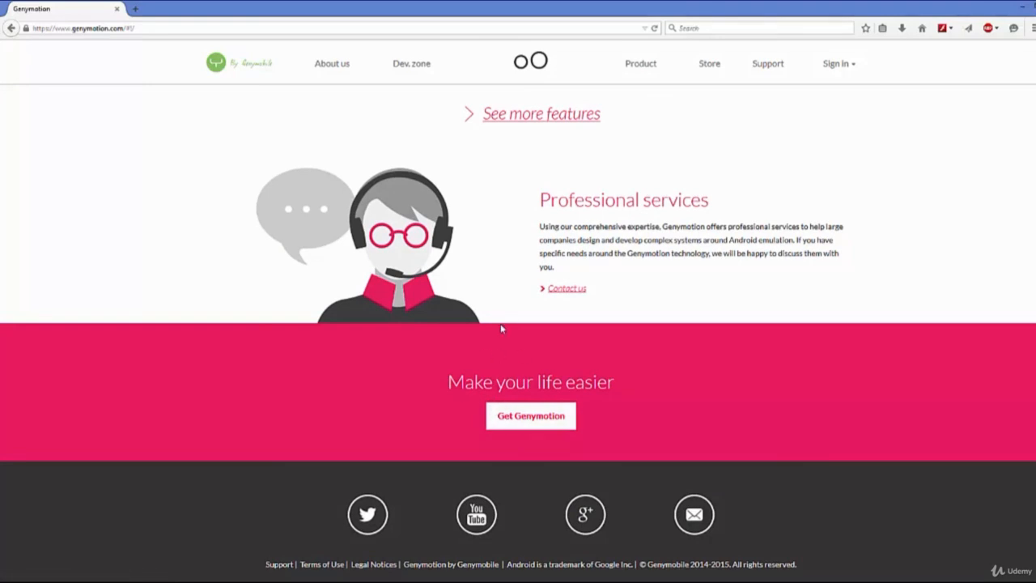
click(524, 419)
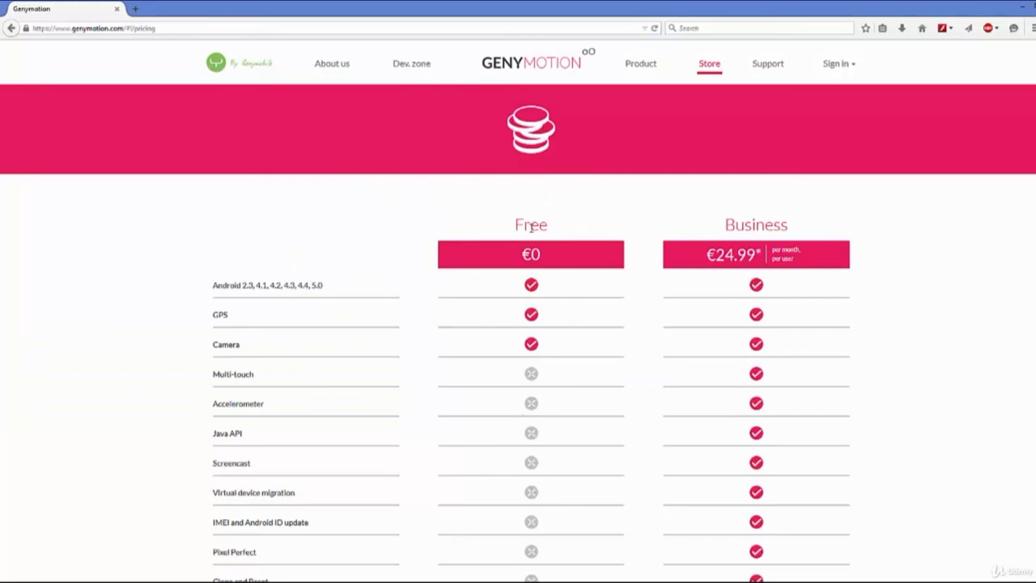
Review the Free versus Business feature comparison on the pricing page.
scroll(624, 345, down, 1)
scroll(624, 345, down, 5)
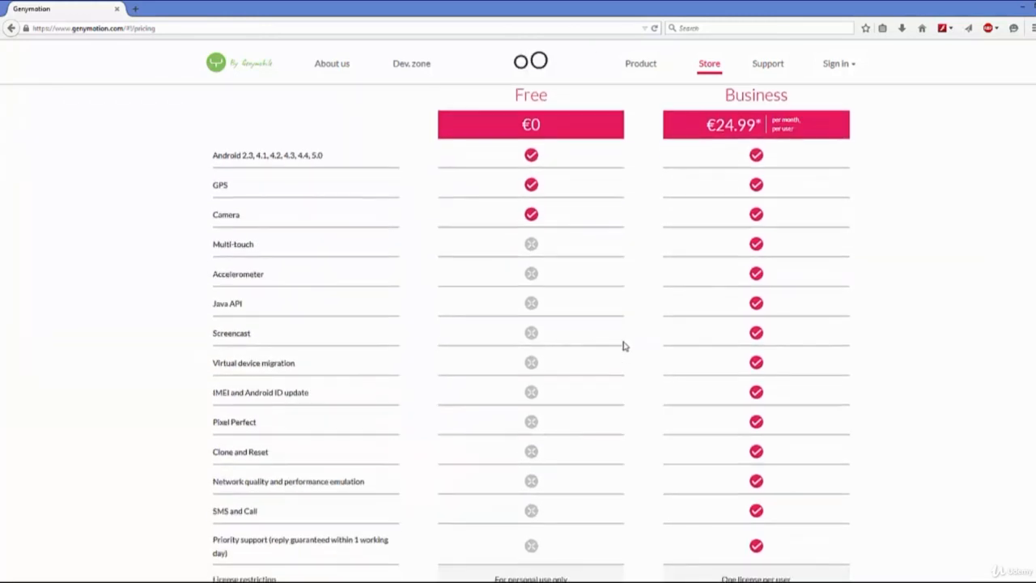
scroll(624, 345, up, 4)
scroll(624, 345, up, 1)
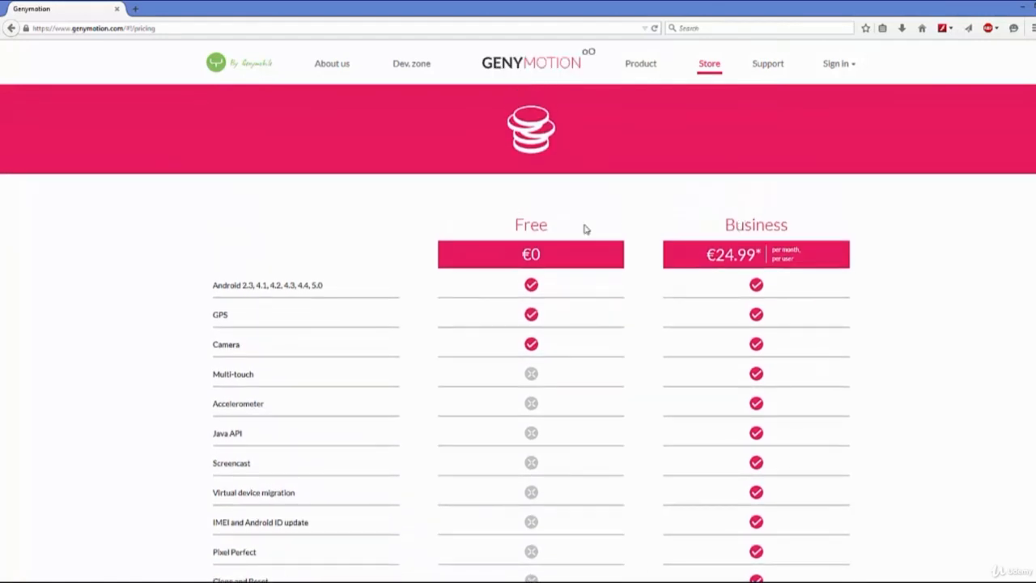
double_click(522, 229)
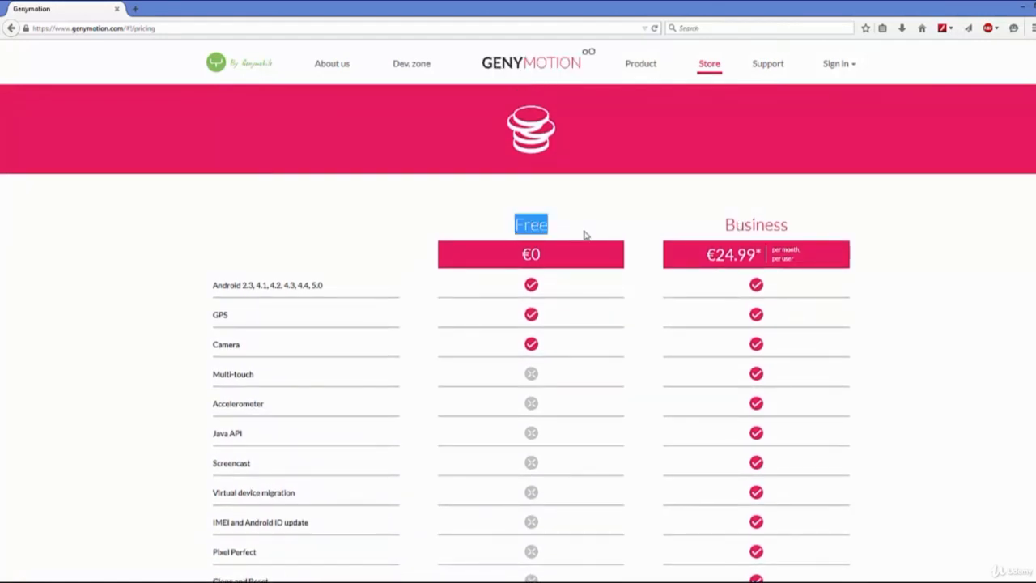
scroll(585, 235, down, 1)
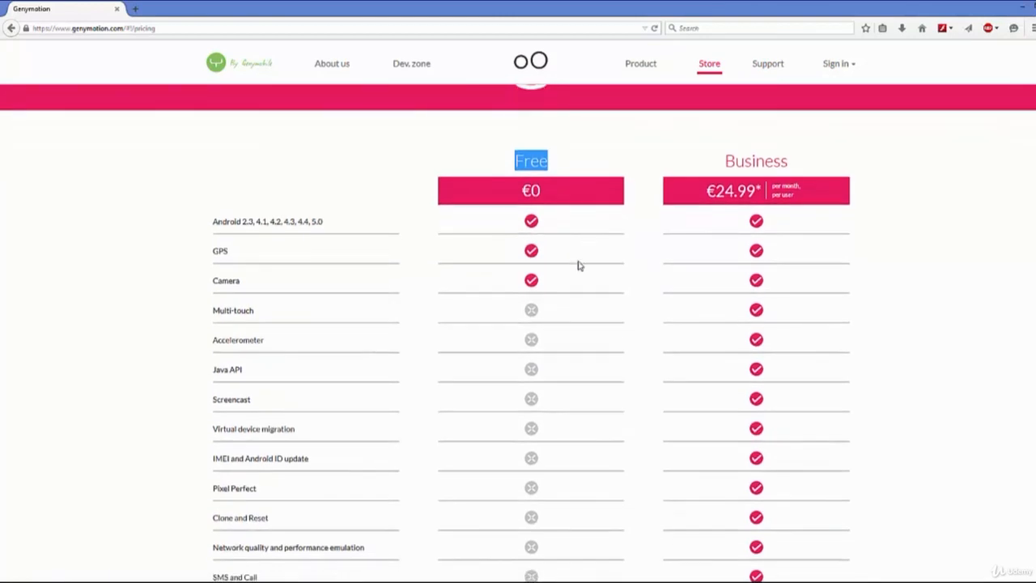
click(215, 252)
drag(216, 253, 256, 305)
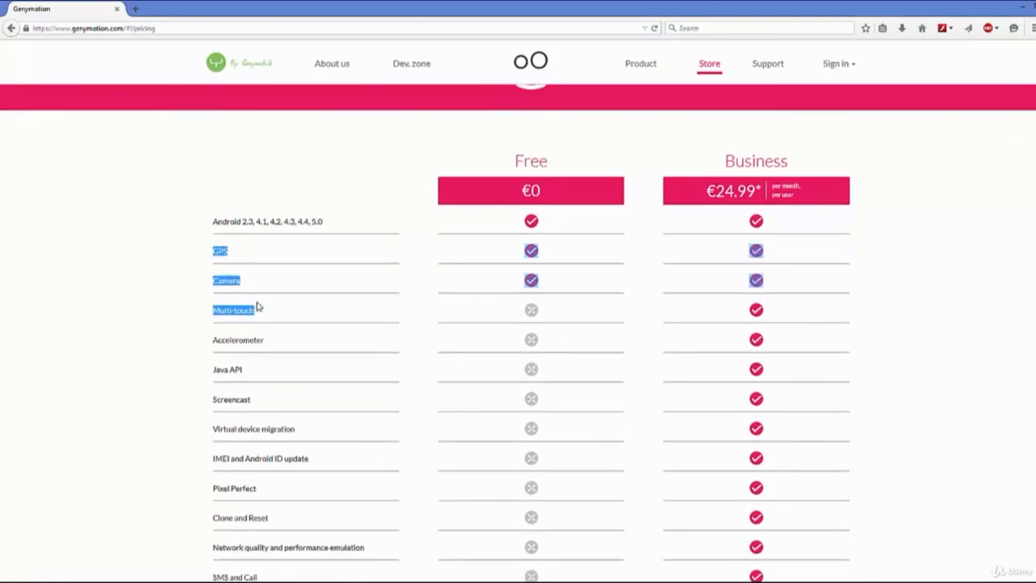
scroll(365, 283, down, 2)
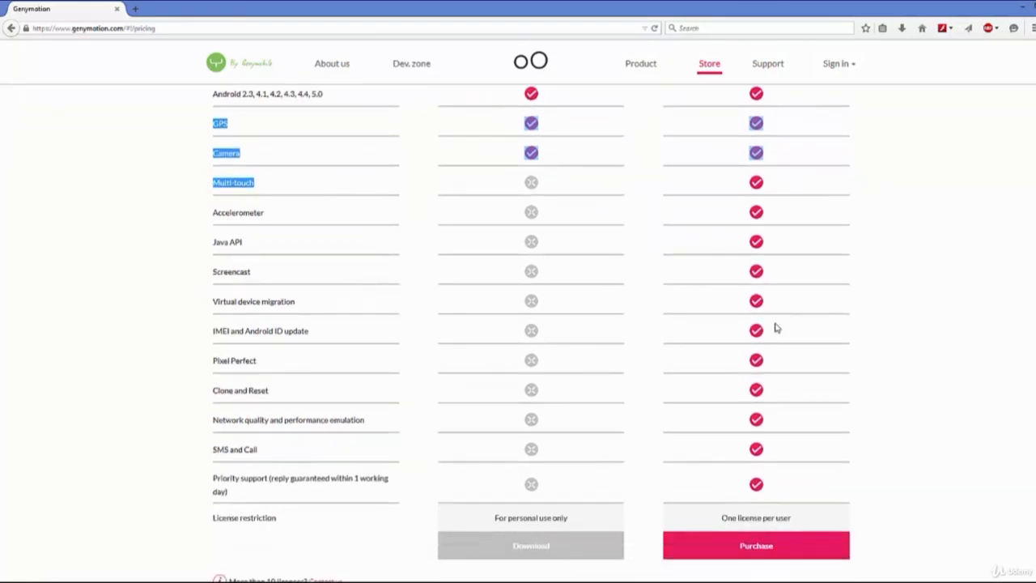
scroll(777, 328, up, 3)
scroll(585, 363, down, 3)
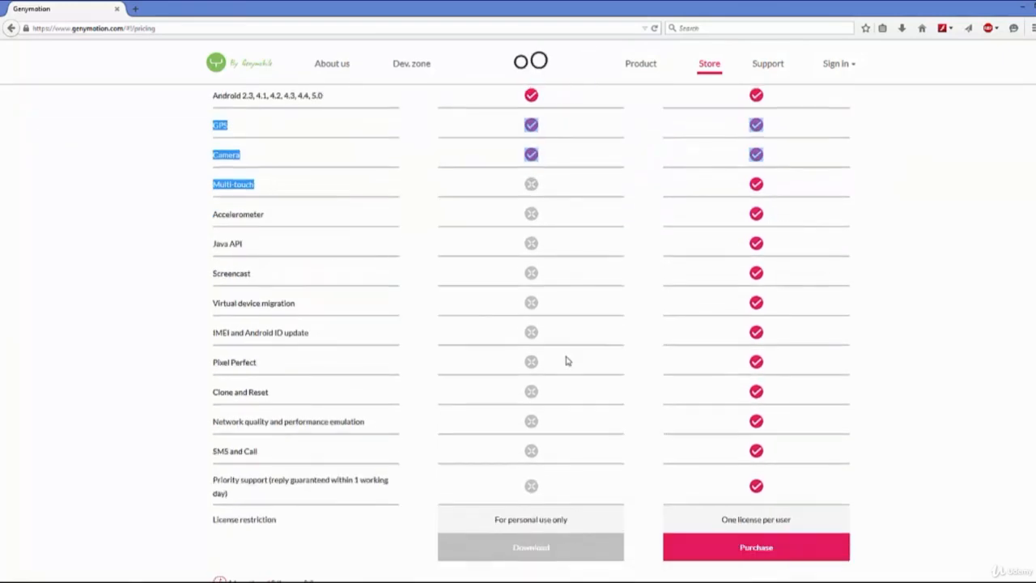
scroll(558, 352, up, 2)
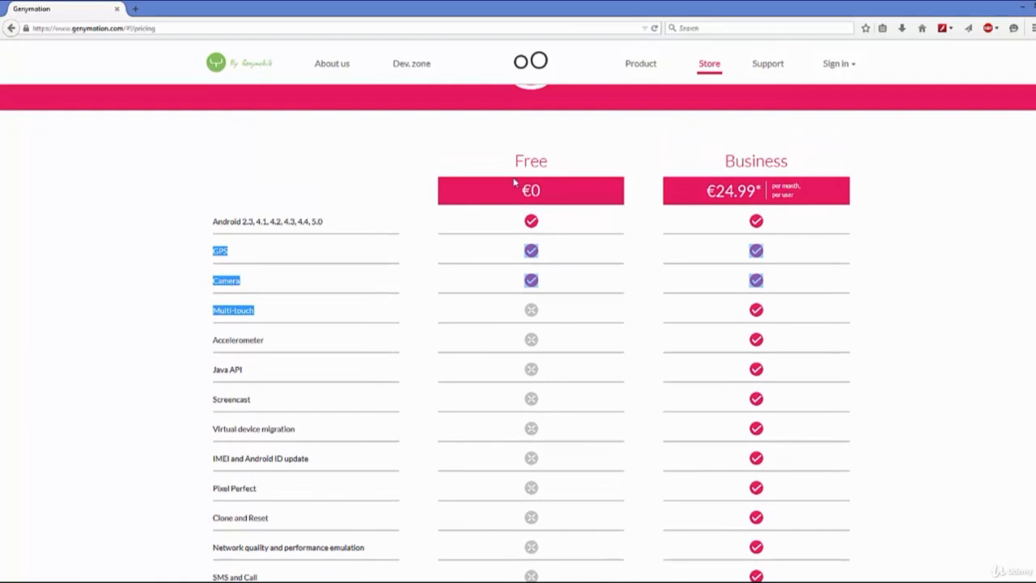
click(483, 360)
scroll(522, 283, down, 2)
scroll(512, 301, down, 2)
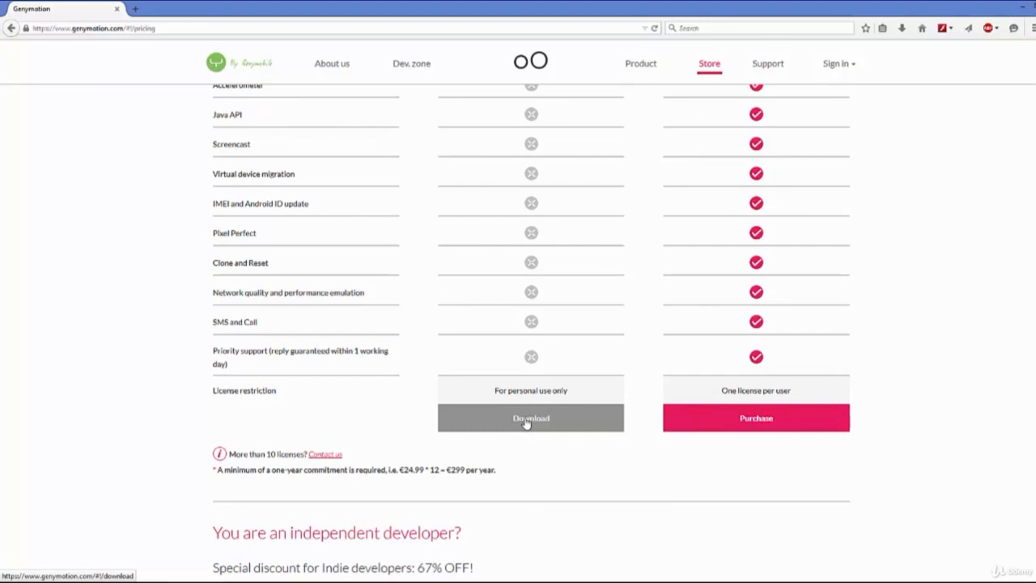
scroll(552, 137, up, 3)
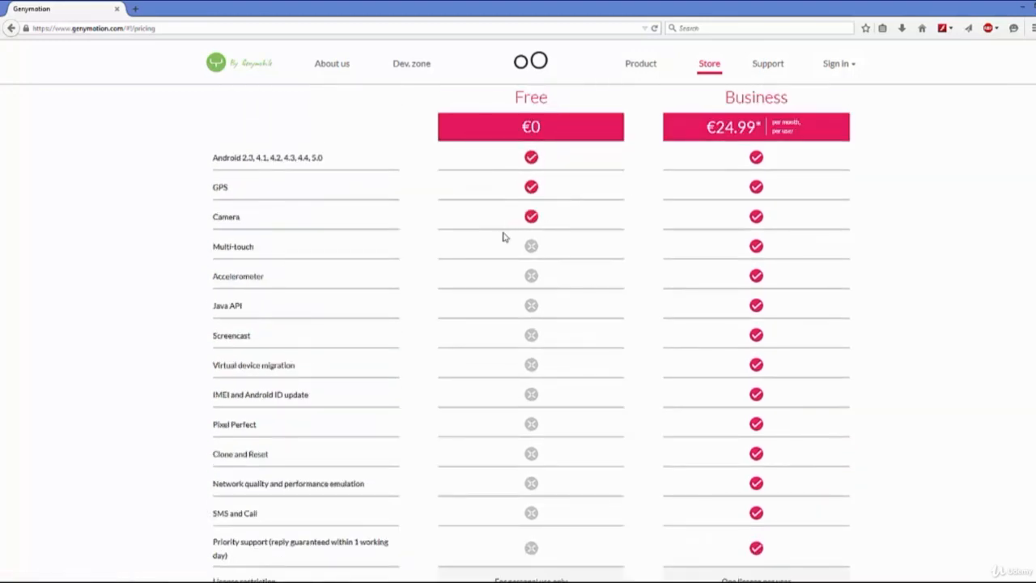
scroll(503, 236, down, 4)
Open the Free plan's Windows download page and request the Get Genymotion (117.47MB) package.
click(521, 359)
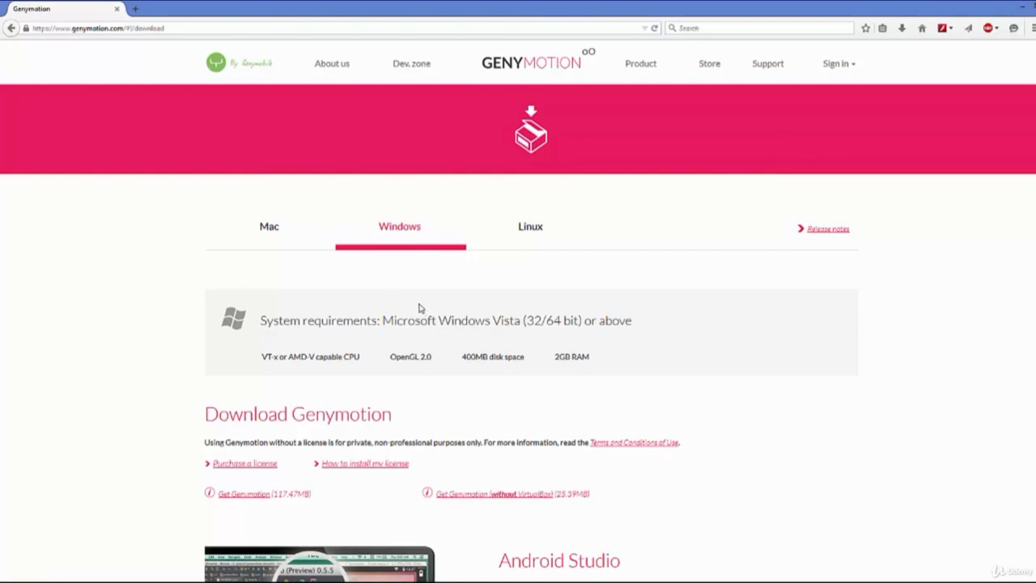
scroll(399, 271, down, 2)
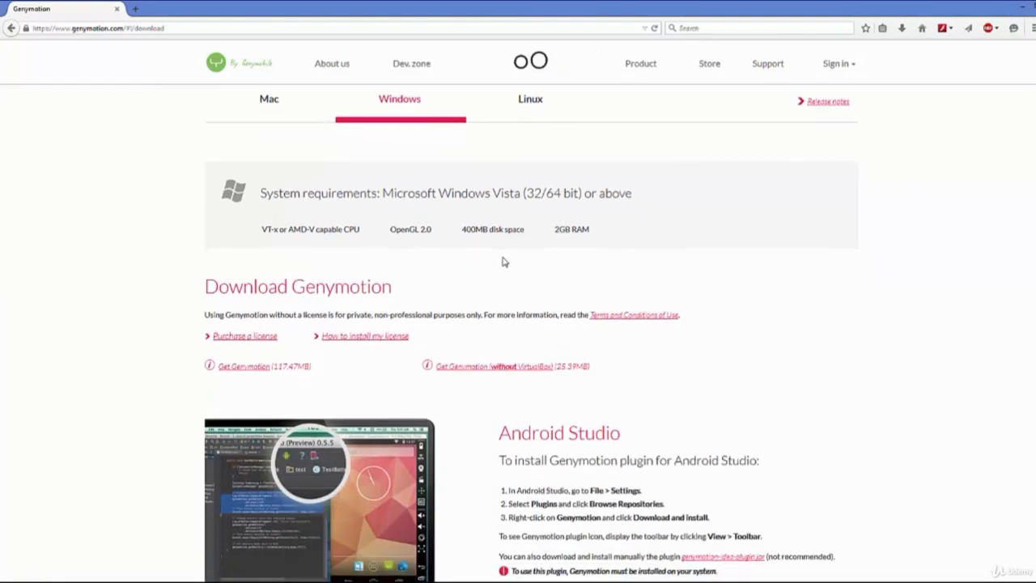
scroll(502, 261, down, 3)
scroll(503, 257, down, 2)
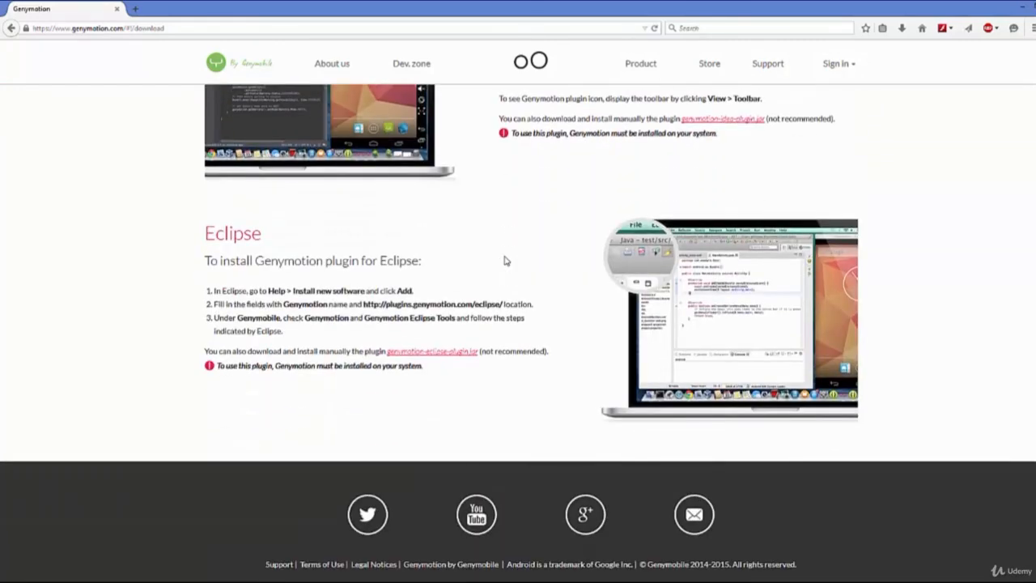
scroll(504, 260, up, 6)
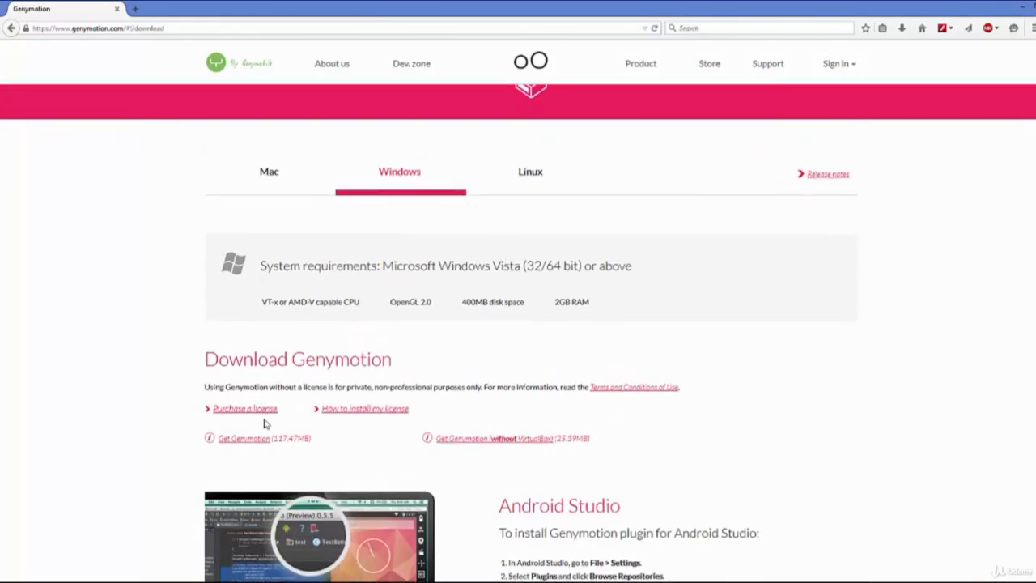
scroll(278, 393, down, 2)
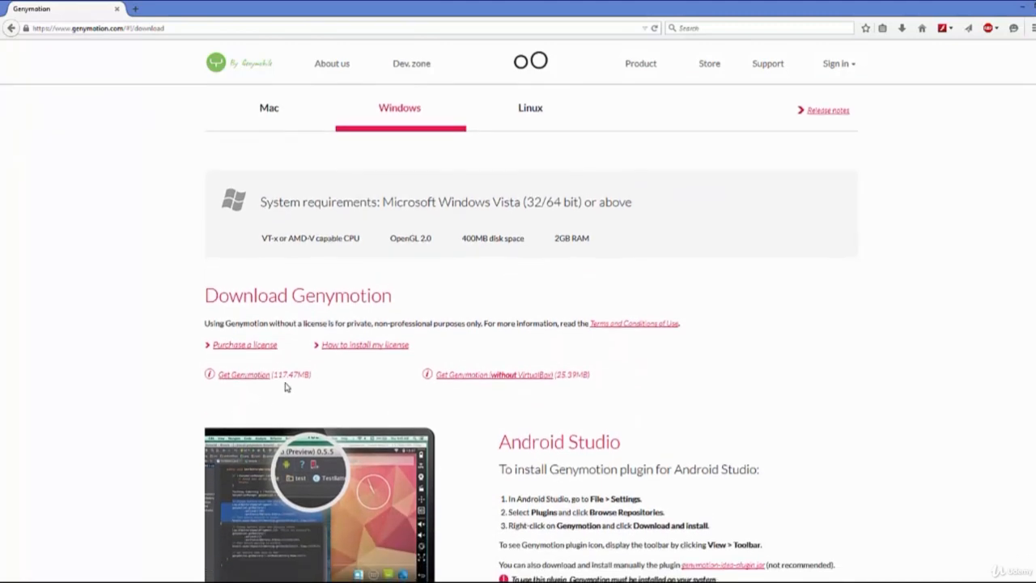
drag(174, 293, 274, 310)
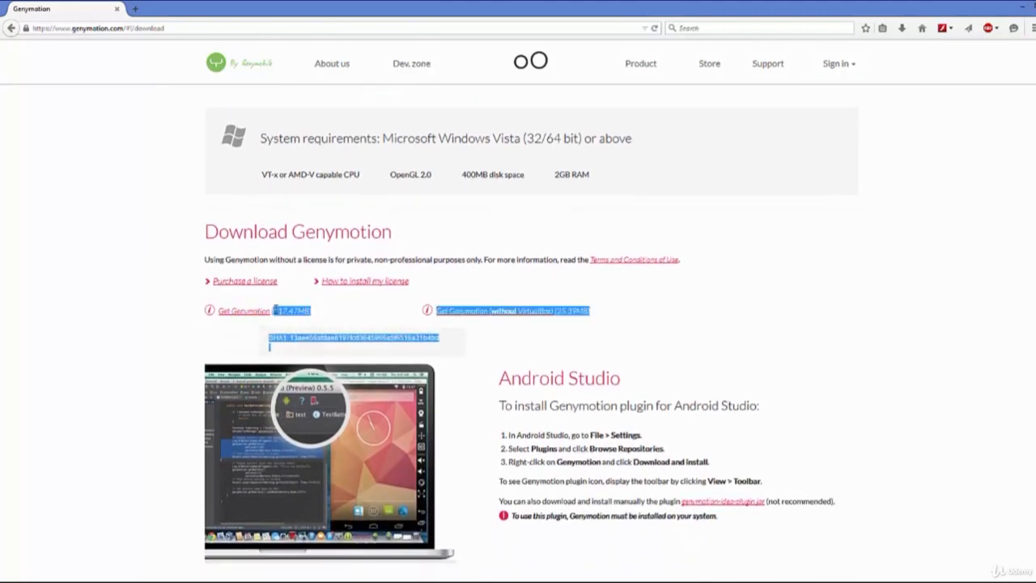
click(189, 322)
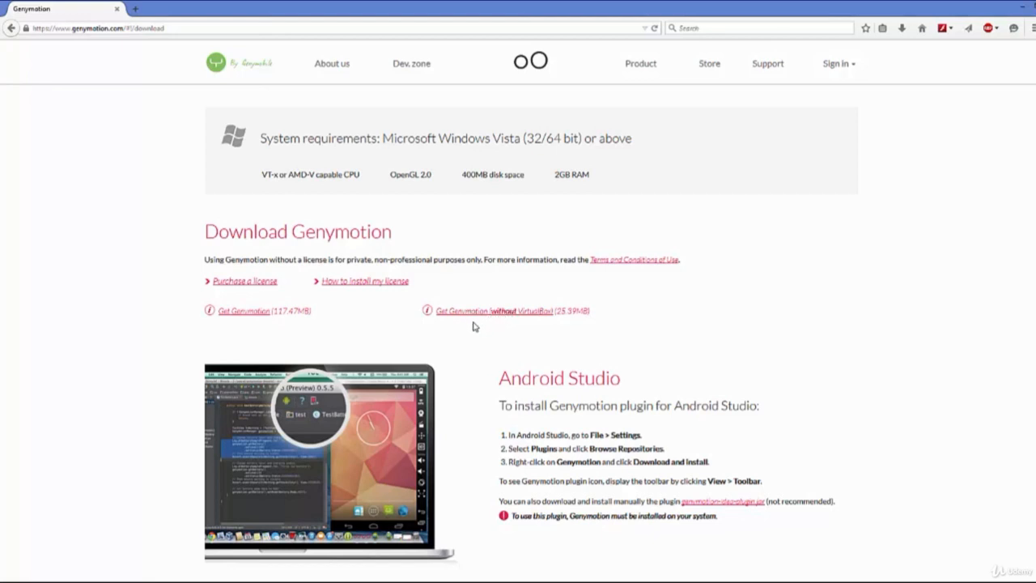
click(247, 314)
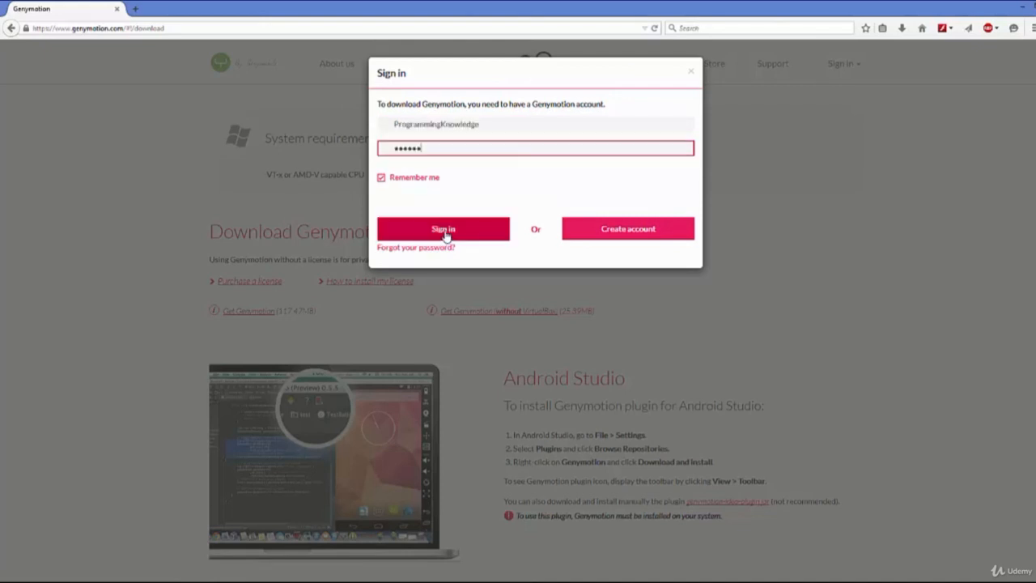
Sign in to the Genymotion account and save the genymotion-2.4.0-vbox.exe file.
click(446, 232)
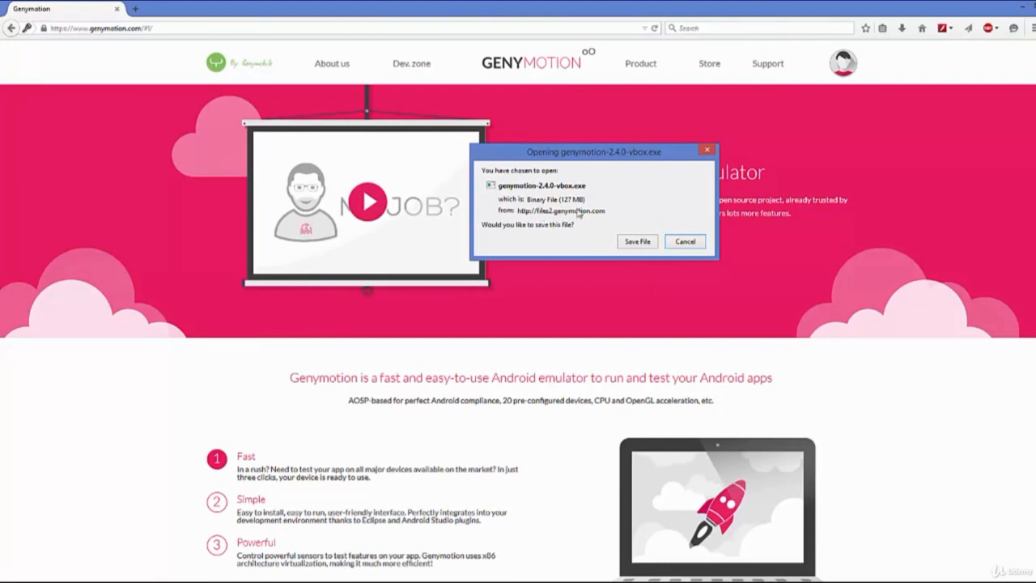
click(629, 243)
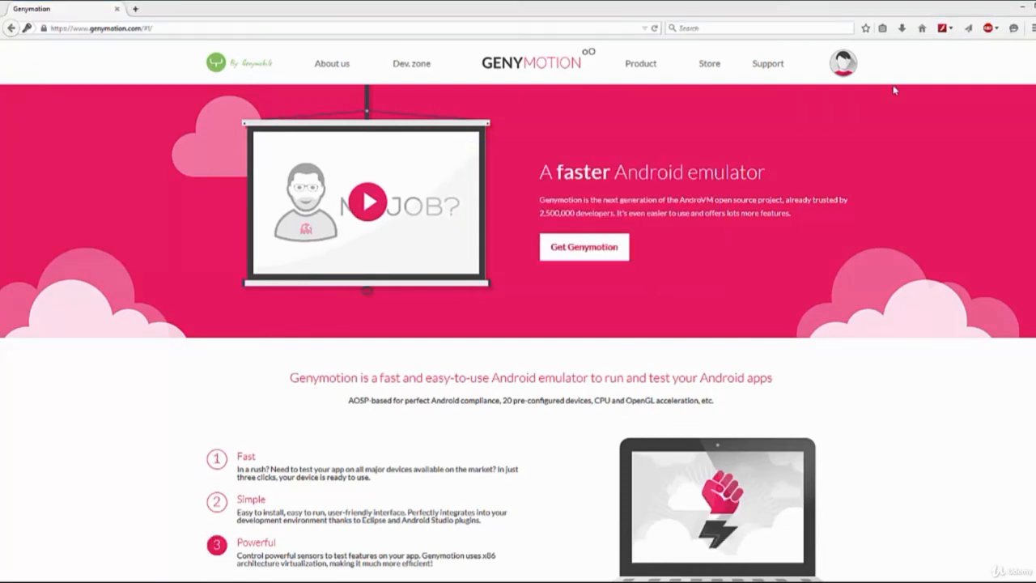
Launch the downloaded genymotion-2.4.0-vbox.exe installer from the downloads list and close the browser.
click(901, 28)
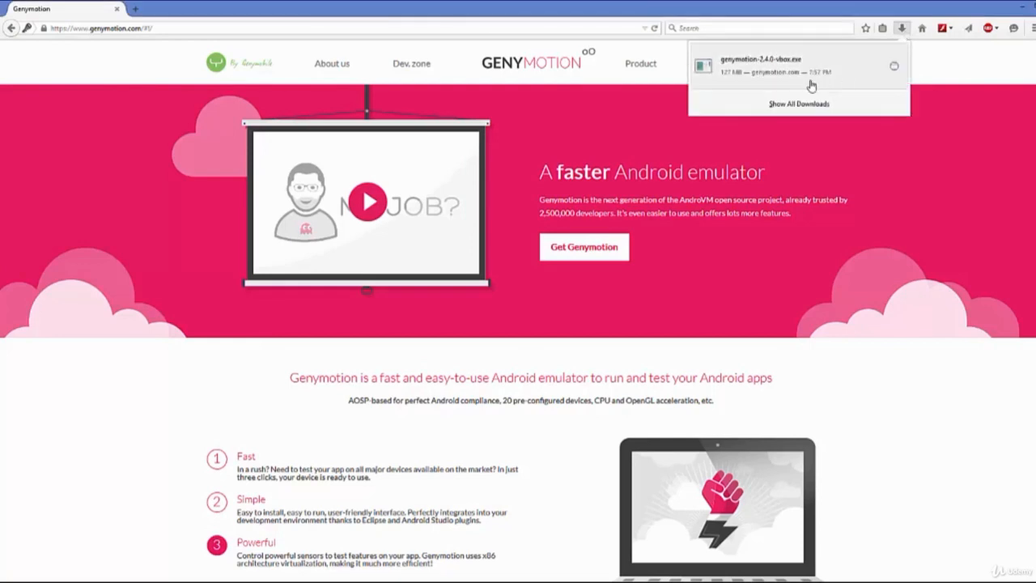
click(761, 70)
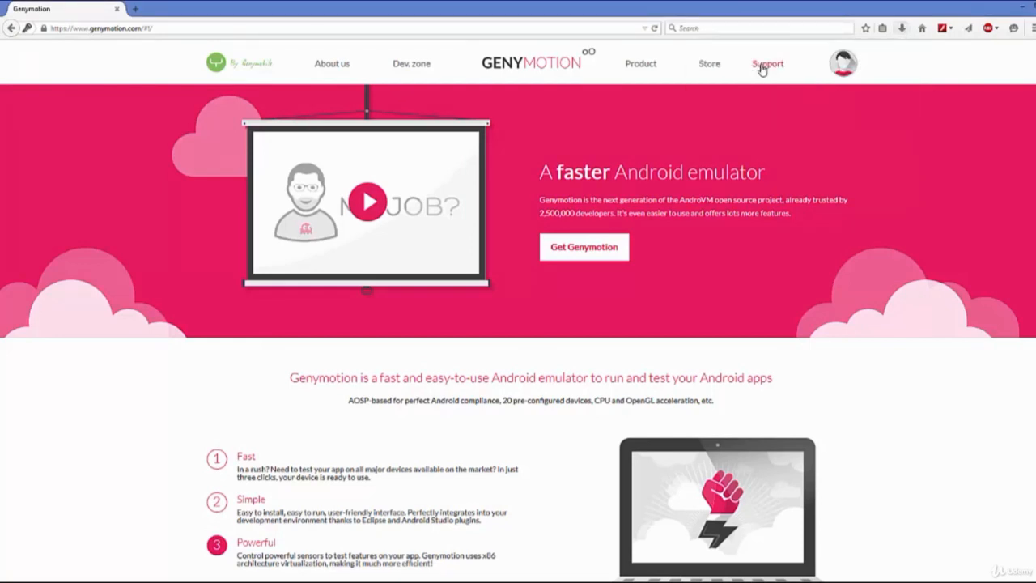
click(1022, 7)
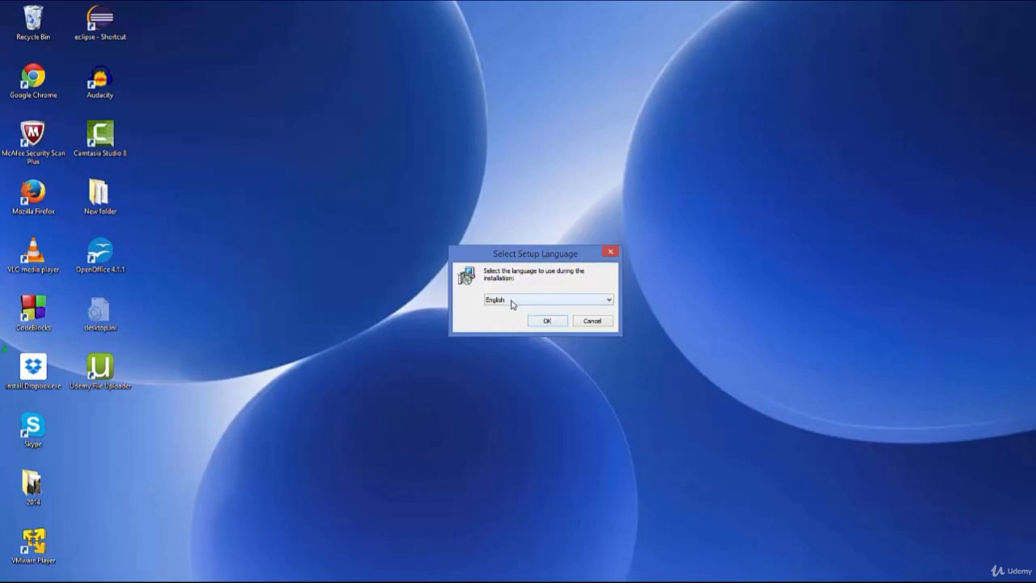
Choose English as setup language and continue past the welcome page with the default installation folder.
click(547, 322)
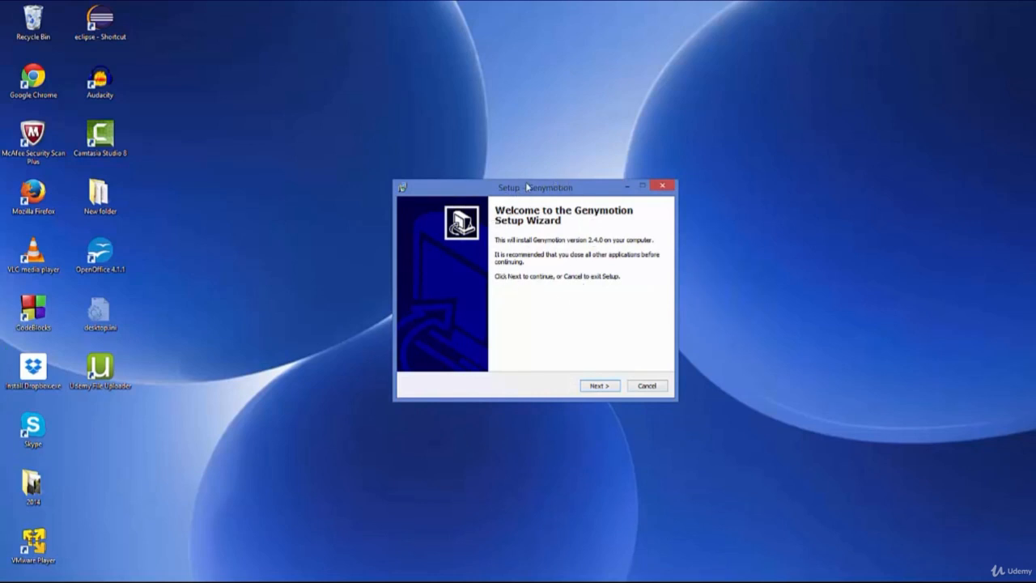
click(597, 386)
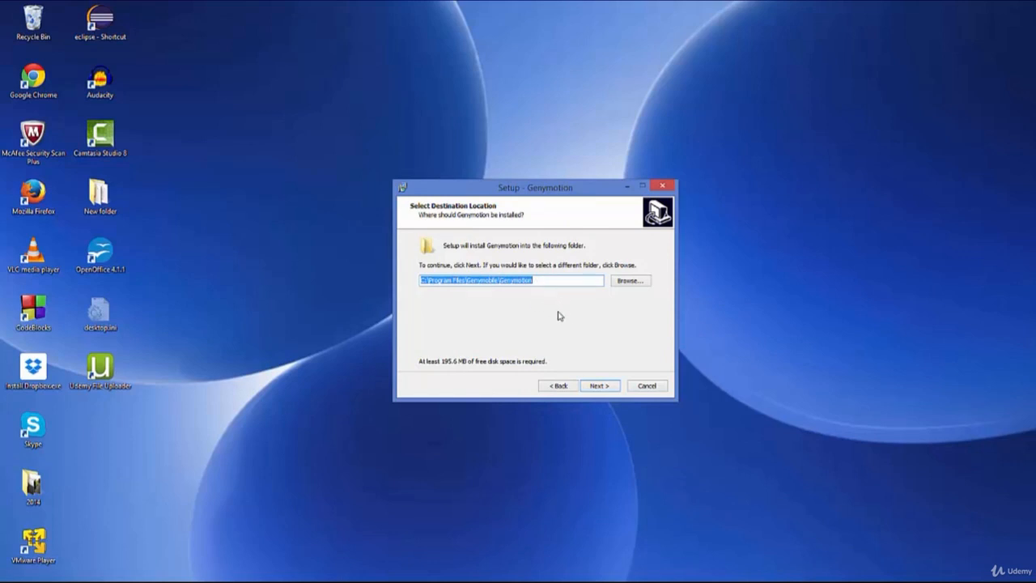
click(596, 386)
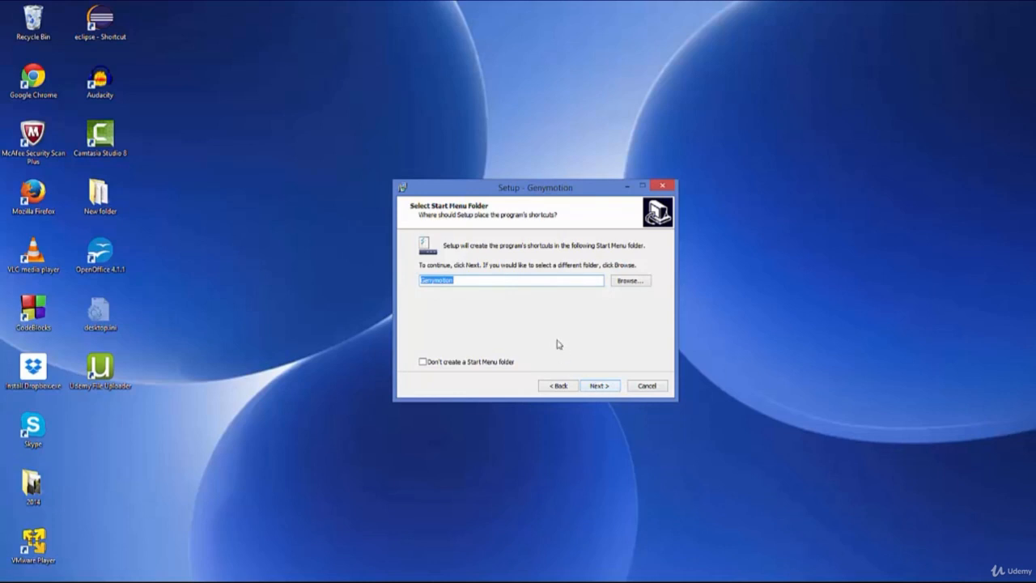
Keep the Genymotion Start Menu folder and desktop icon option, then start the Genymotion installation.
click(599, 388)
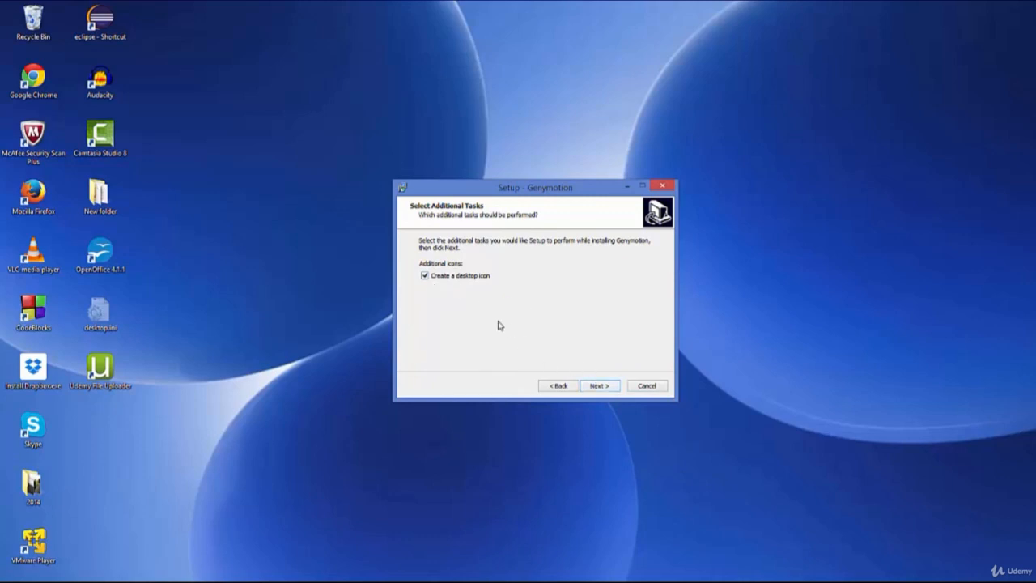
click(597, 389)
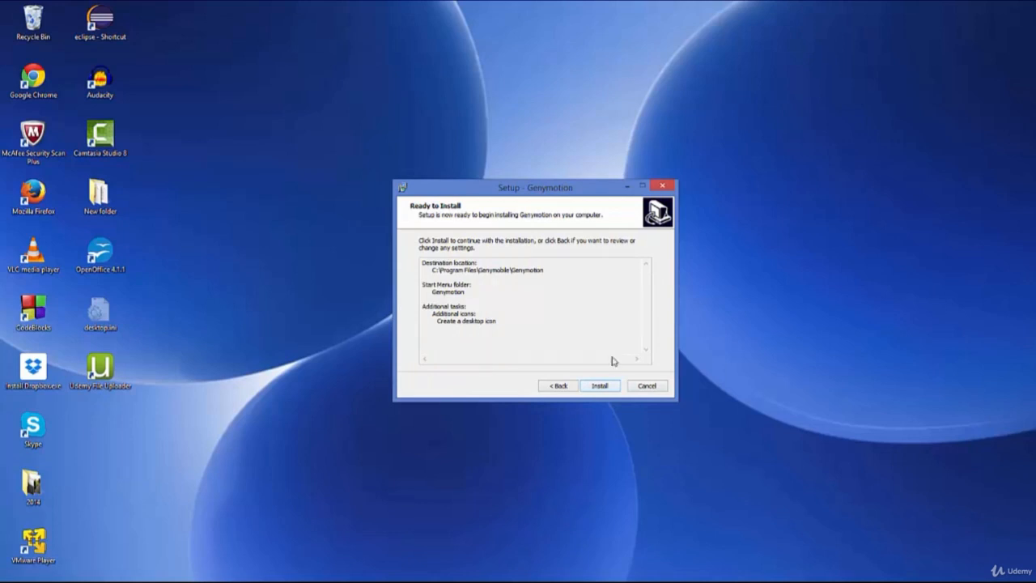
click(600, 386)
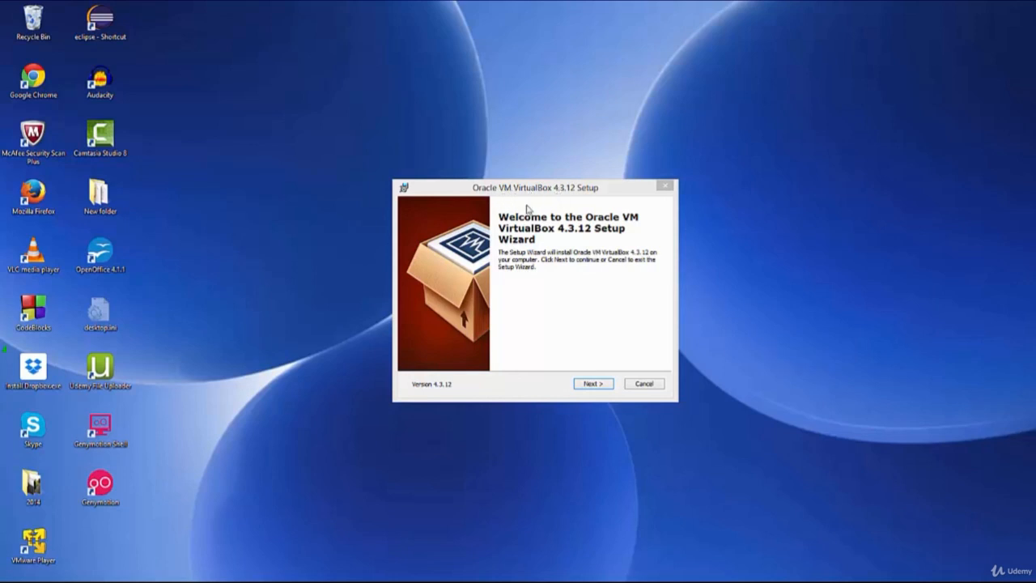
Continue through the Oracle VM VirtualBox 4.3.12 setup welcome and keep the default features and location.
click(593, 383)
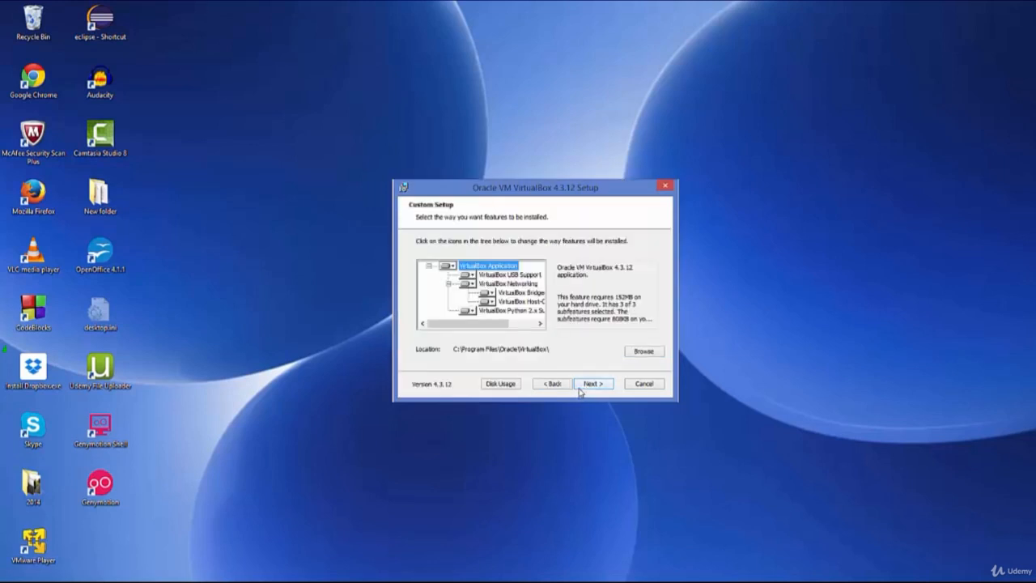
click(592, 384)
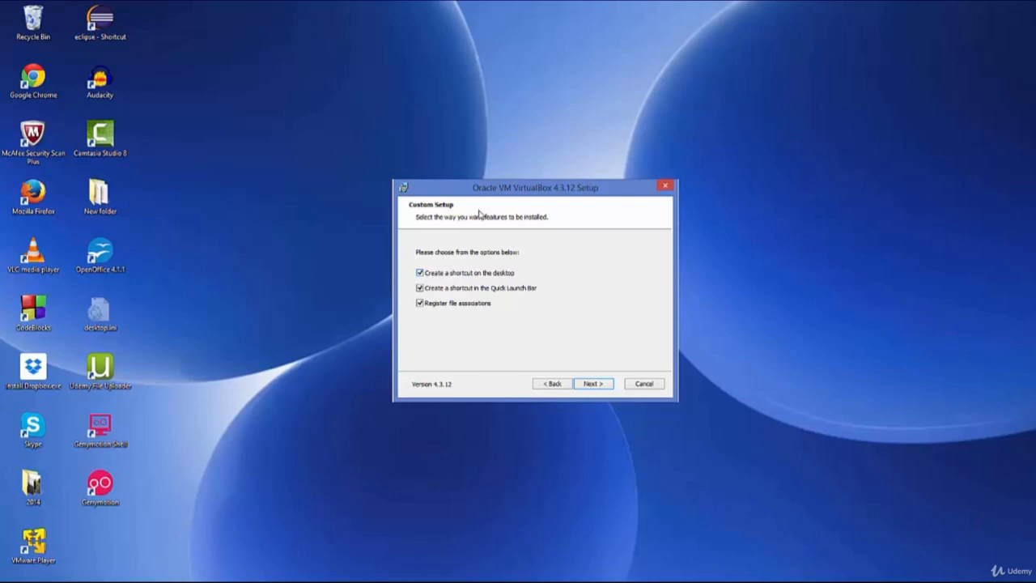
Toggle off the desktop shortcut, Quick Launch shortcut and file association options, and continue VirtualBox setup.
drag(499, 194, 504, 195)
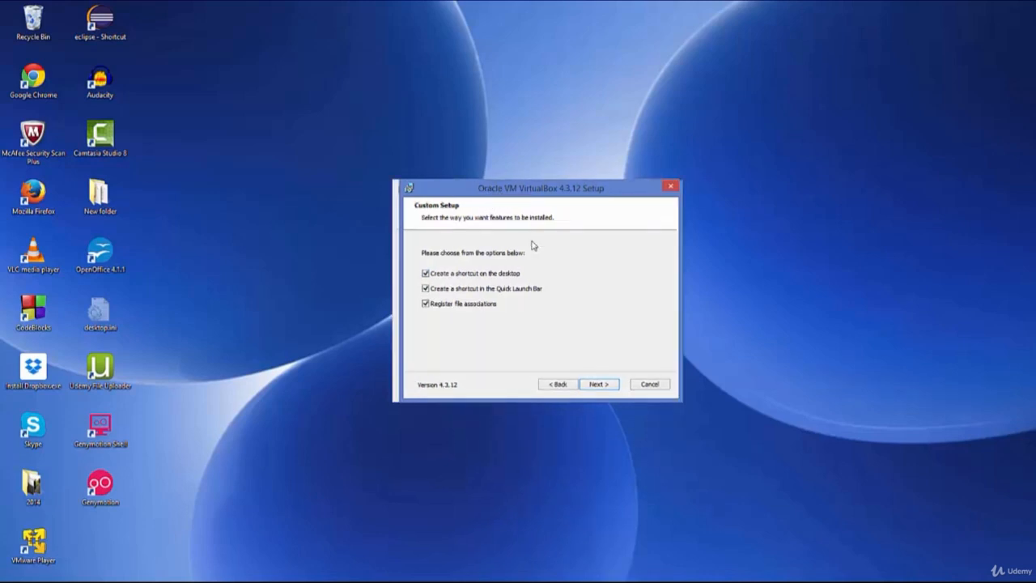
click(425, 303)
click(425, 288)
click(424, 272)
click(599, 384)
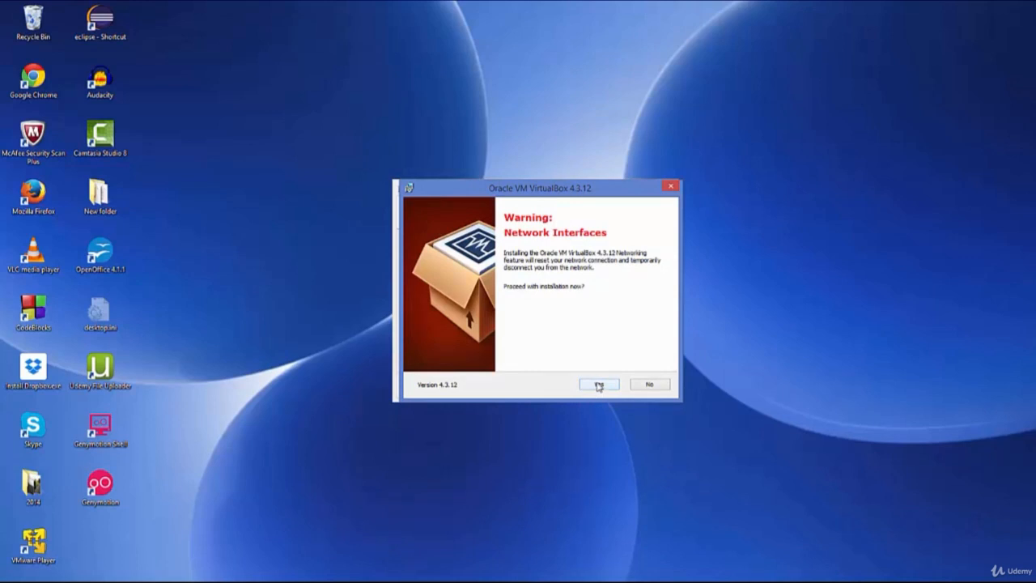
Accept the network interfaces warning and start the VirtualBox installation.
click(599, 386)
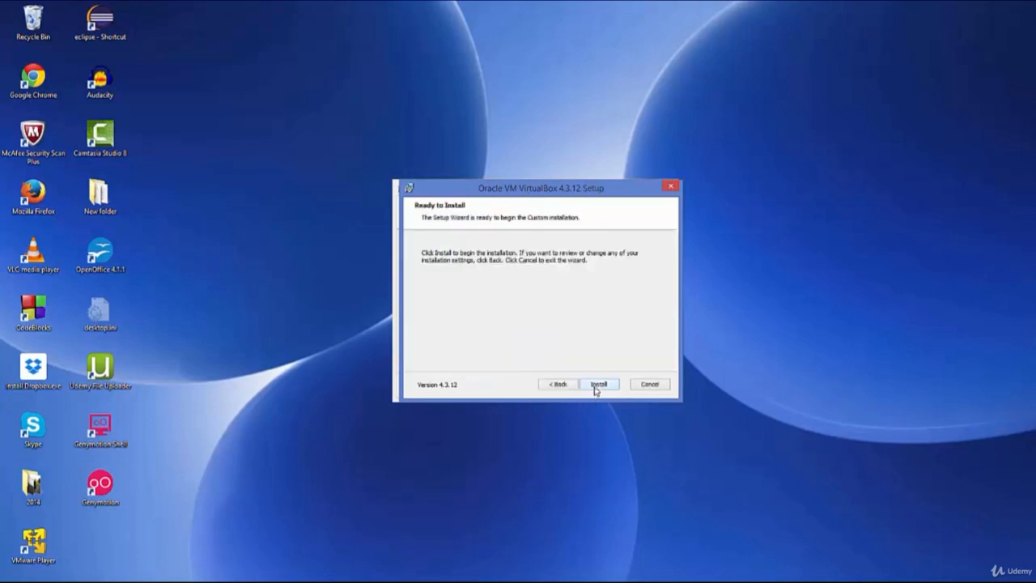
click(595, 387)
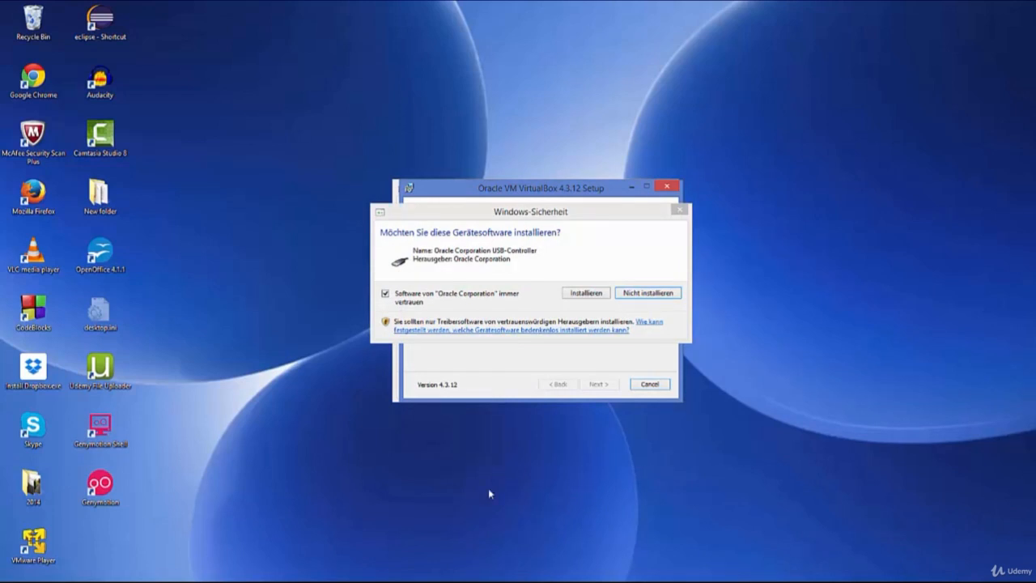
Allow the Oracle Corporation USB-Controller driver to install and finish VirtualBox setup.
click(584, 293)
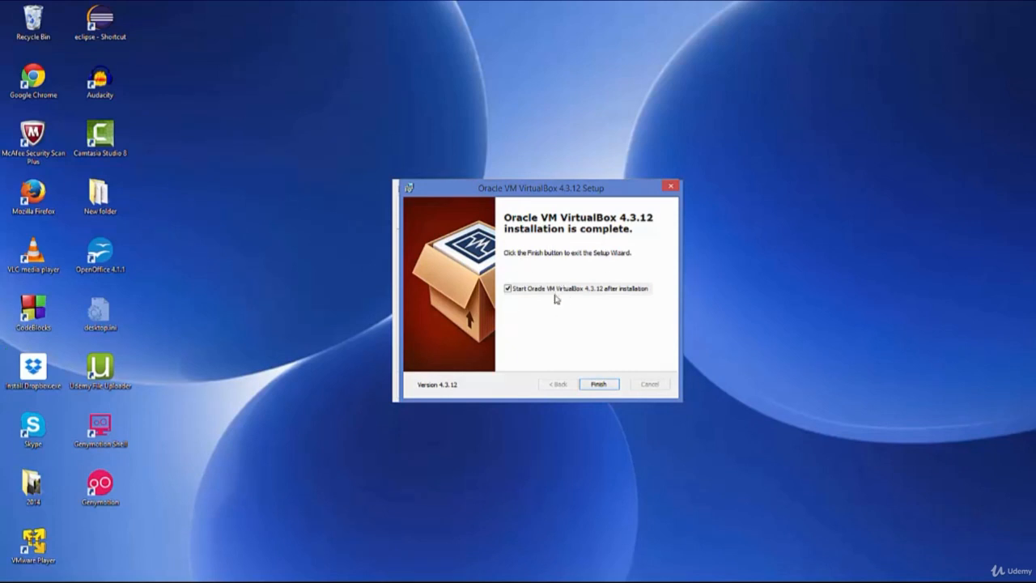
click(596, 385)
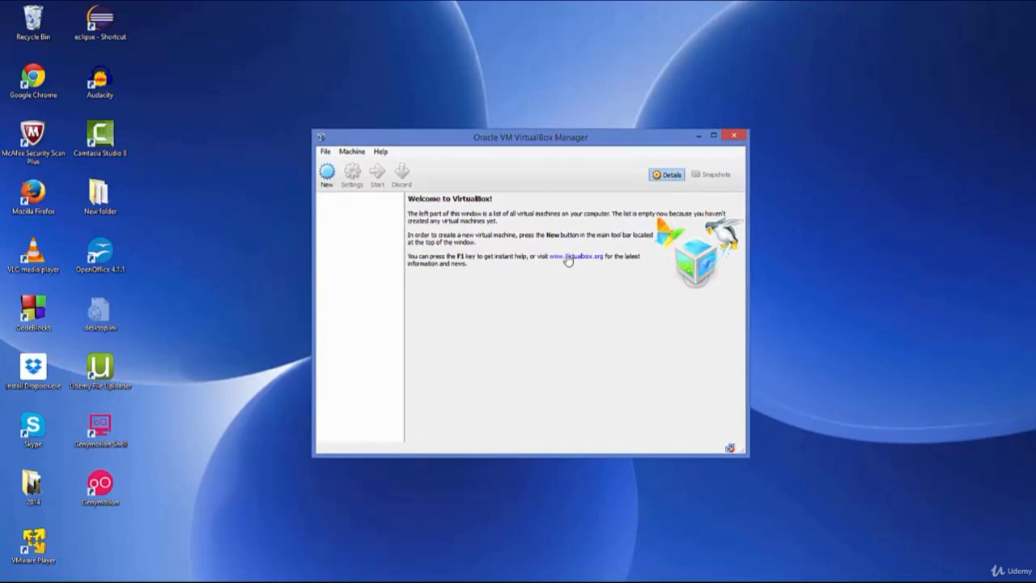
Close the VirtualBox Manager and finish Genymotion setup with Launch Genymotion enabled.
click(735, 138)
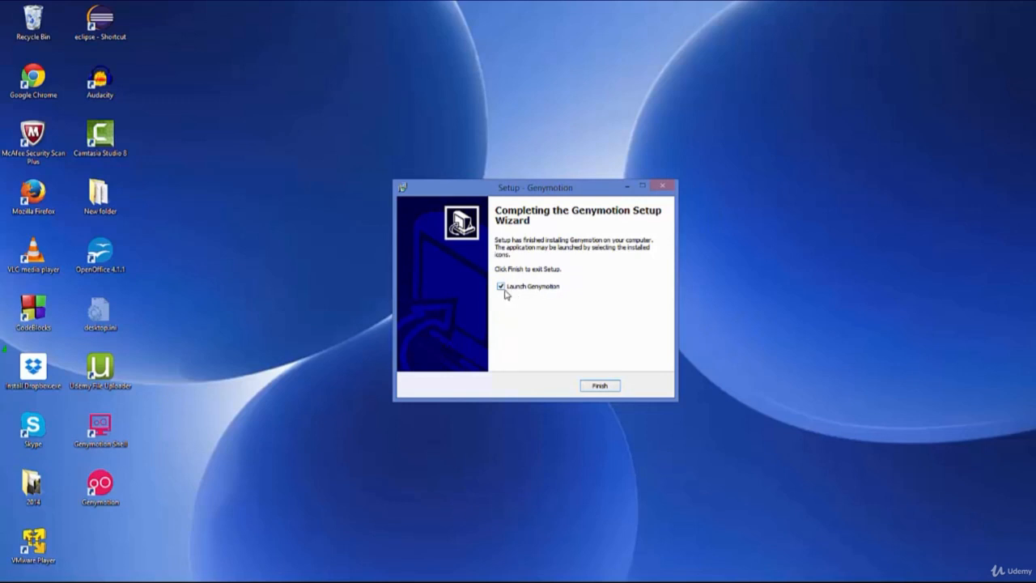
click(598, 388)
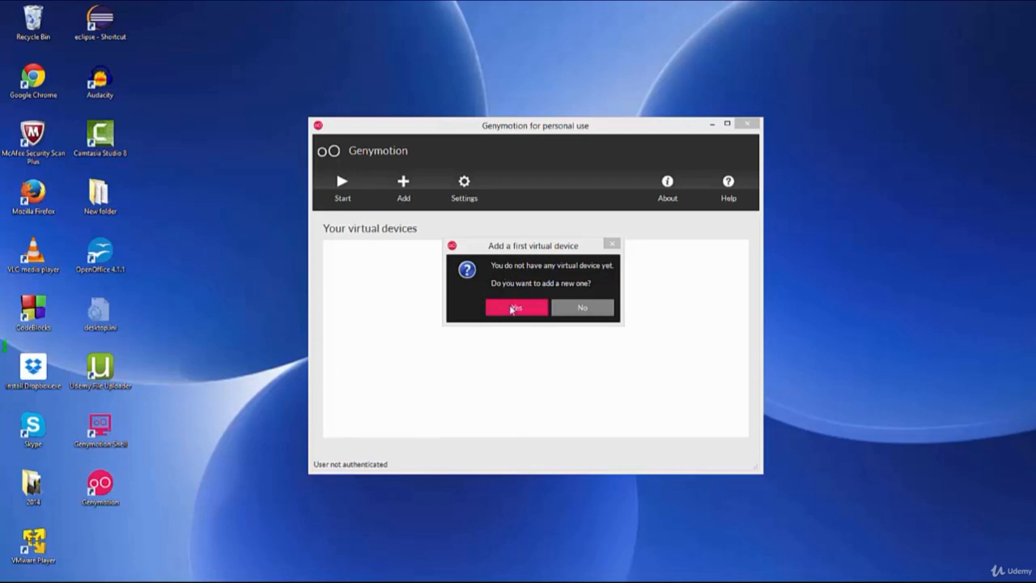
Agree to add a first virtual device and sign in with the account username and password.
click(513, 308)
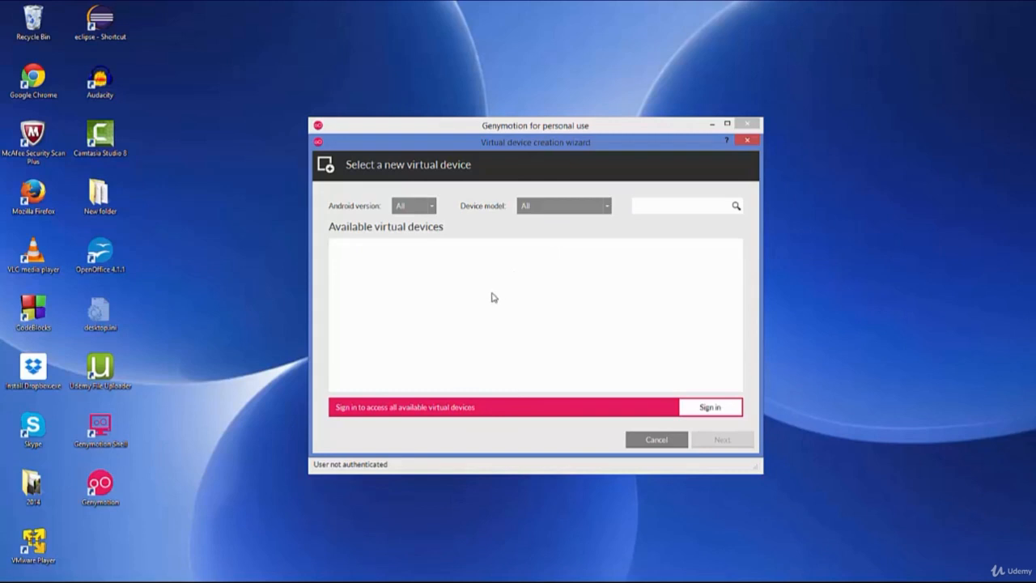
click(704, 408)
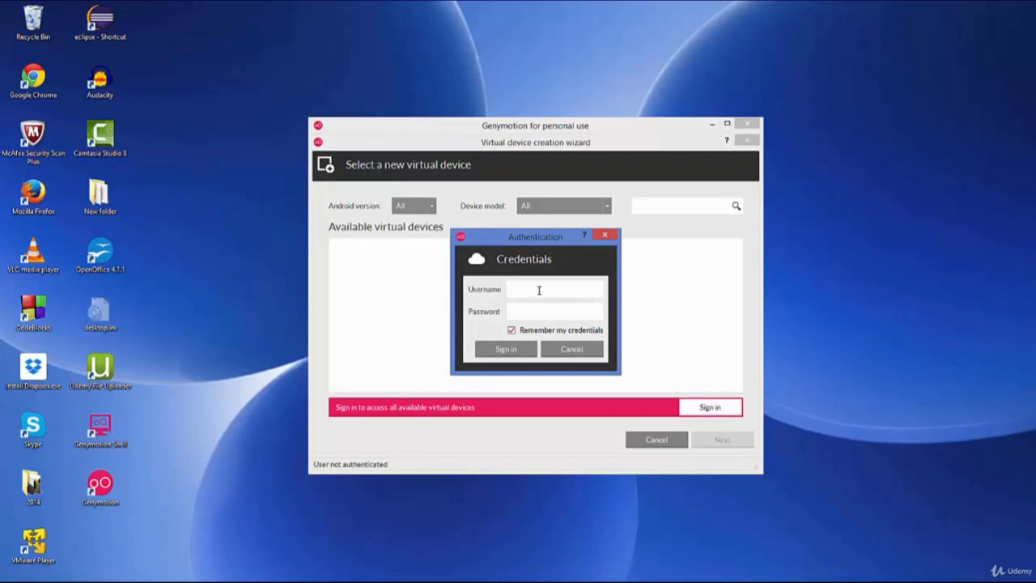
text(ProgrammingKnowledge)
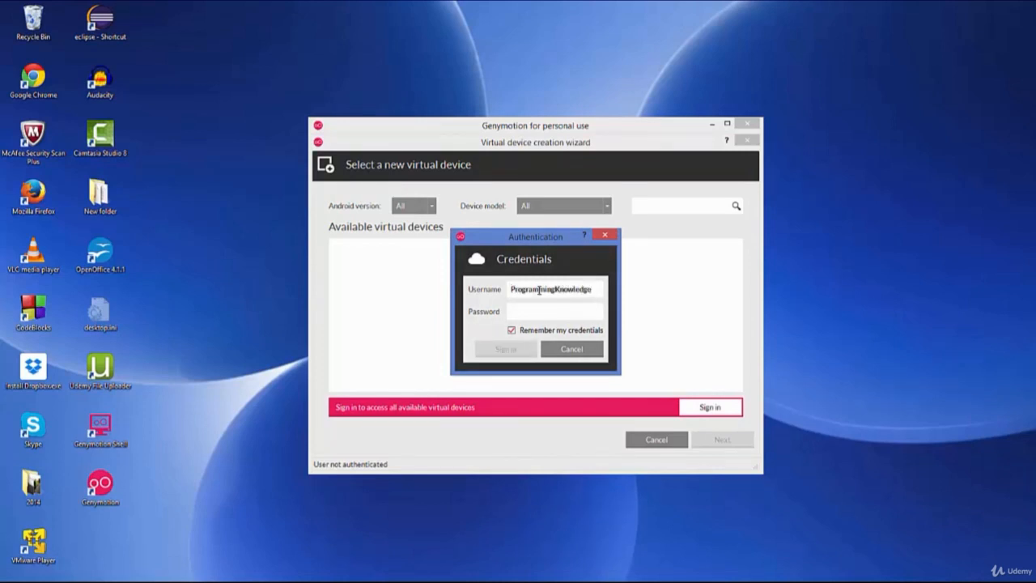
key(Tab)
text(******)
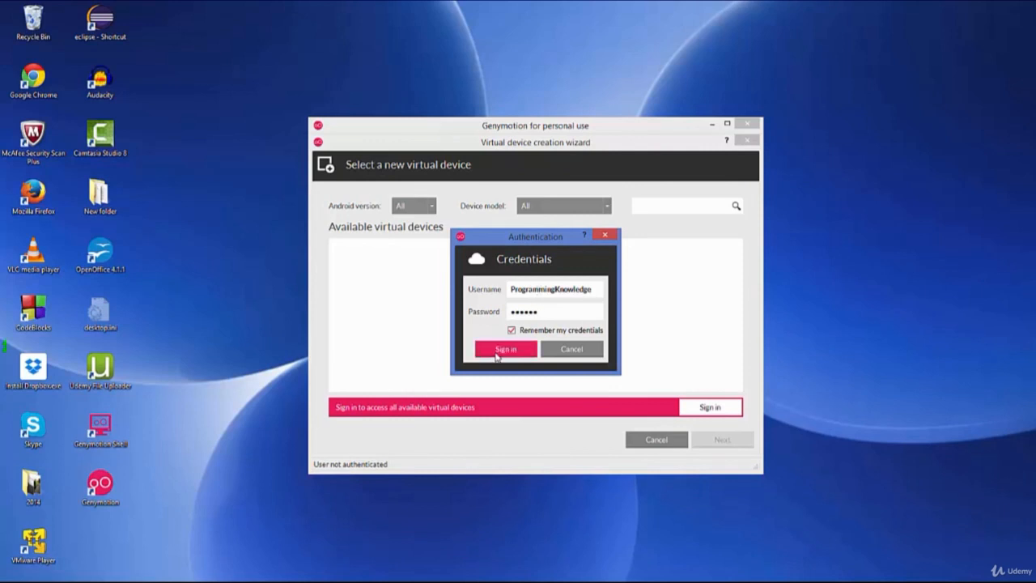
click(497, 355)
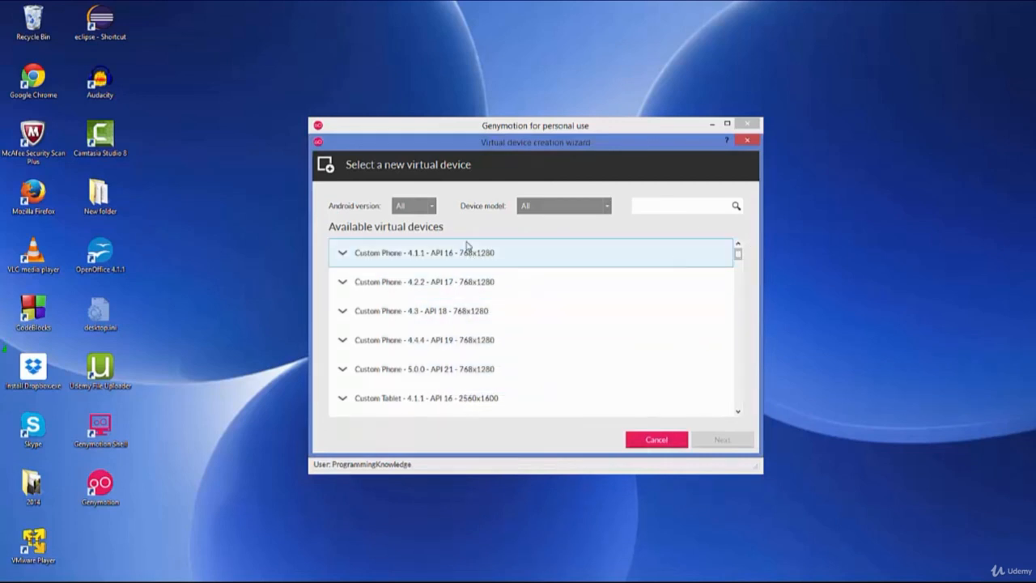
Select Google Nexus 10 - 4.4.4 - API 19 - 2560x1600 from the available virtual devices.
click(737, 256)
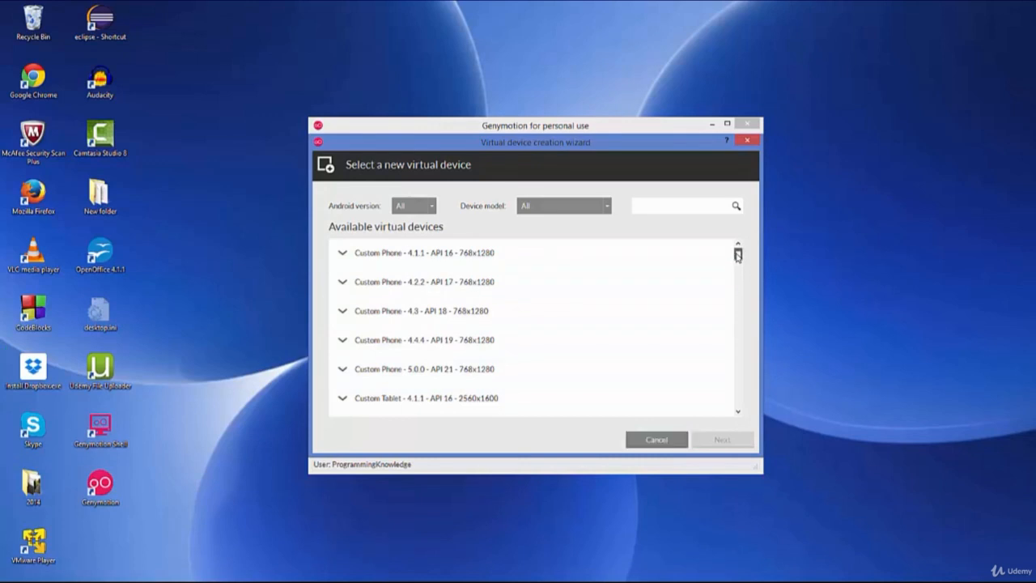
drag(737, 256, 750, 282)
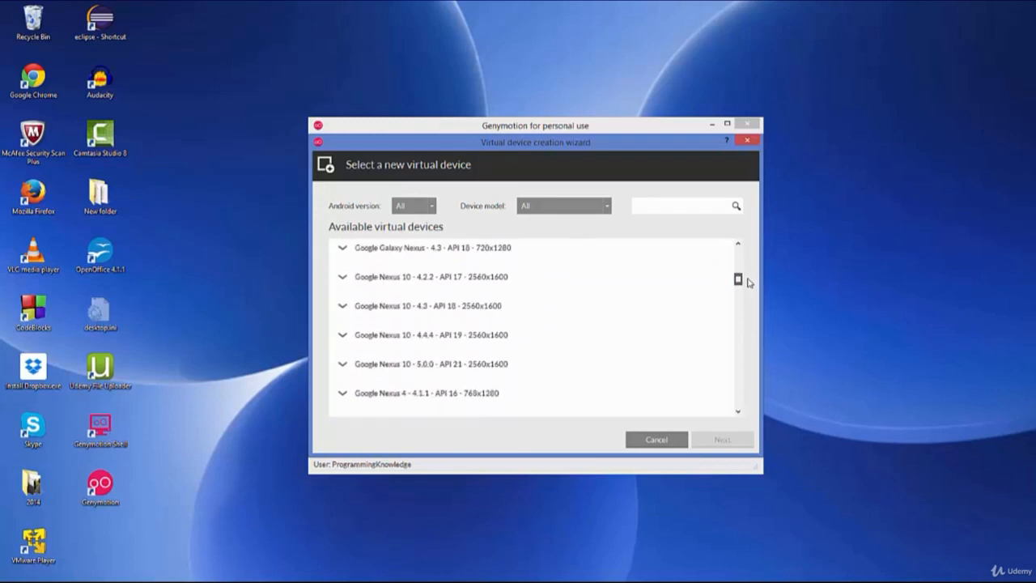
click(437, 343)
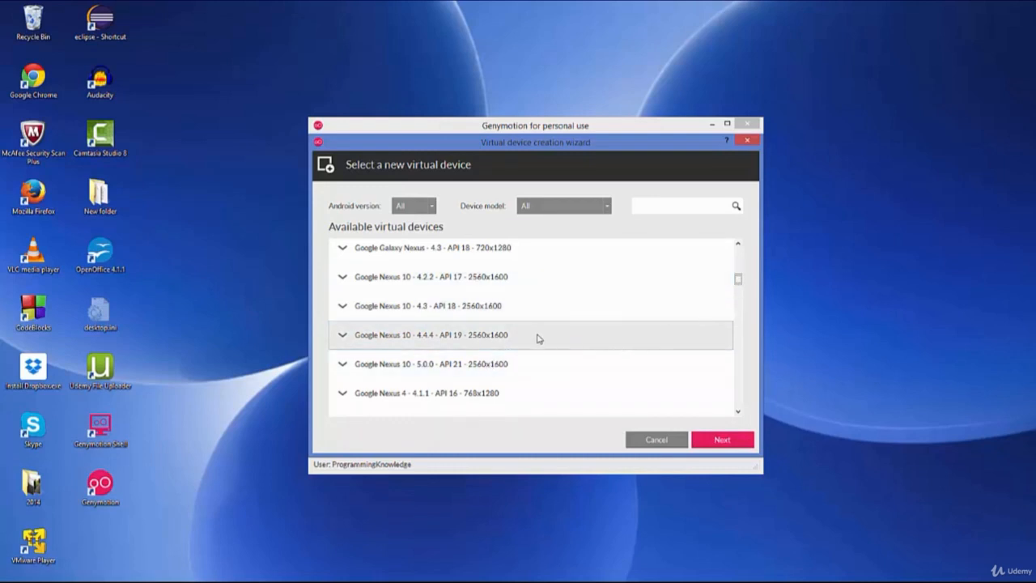
click(419, 340)
Keep the default device name and create the virtual device, then close the wizard.
click(717, 443)
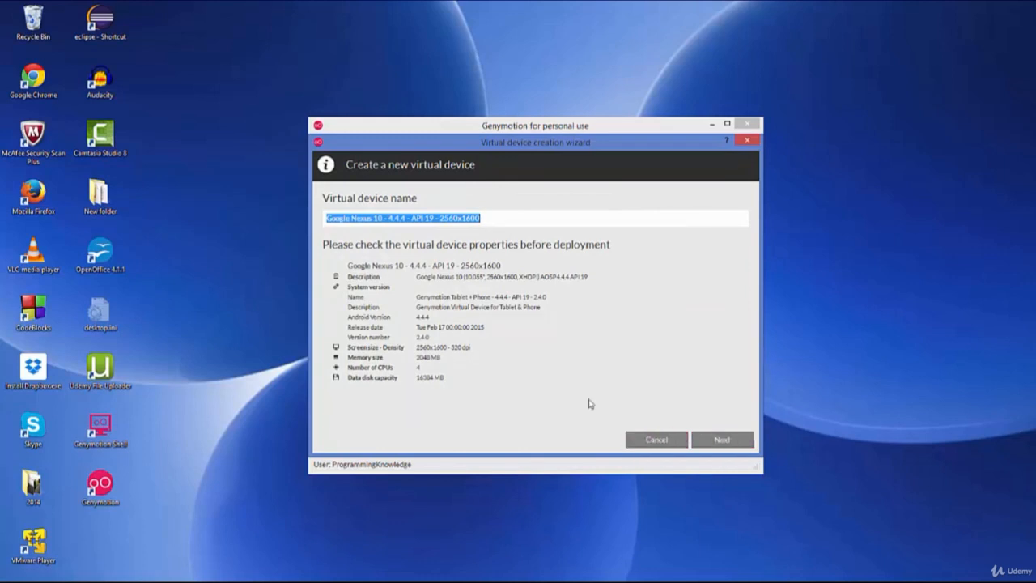
click(722, 440)
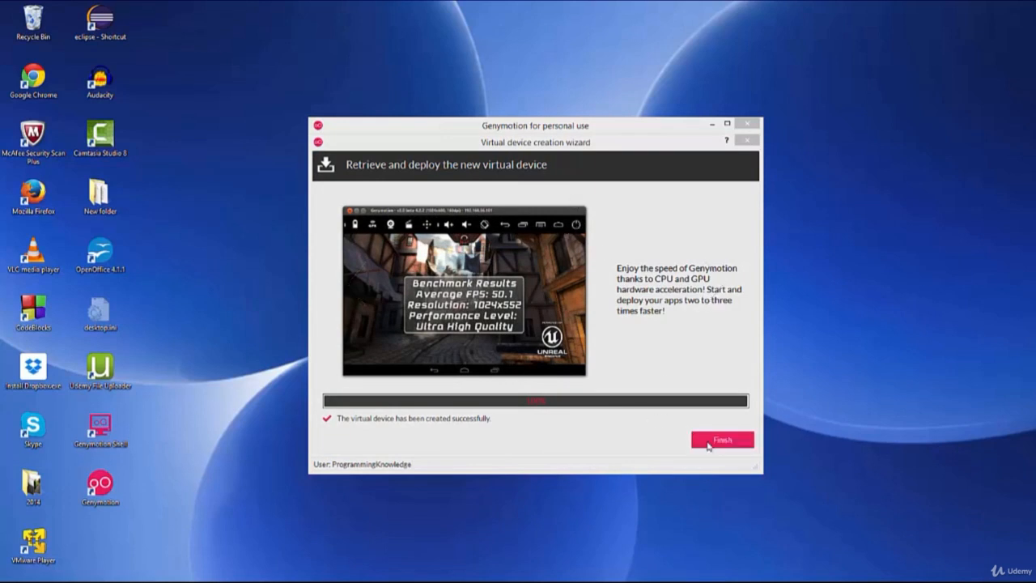
click(711, 442)
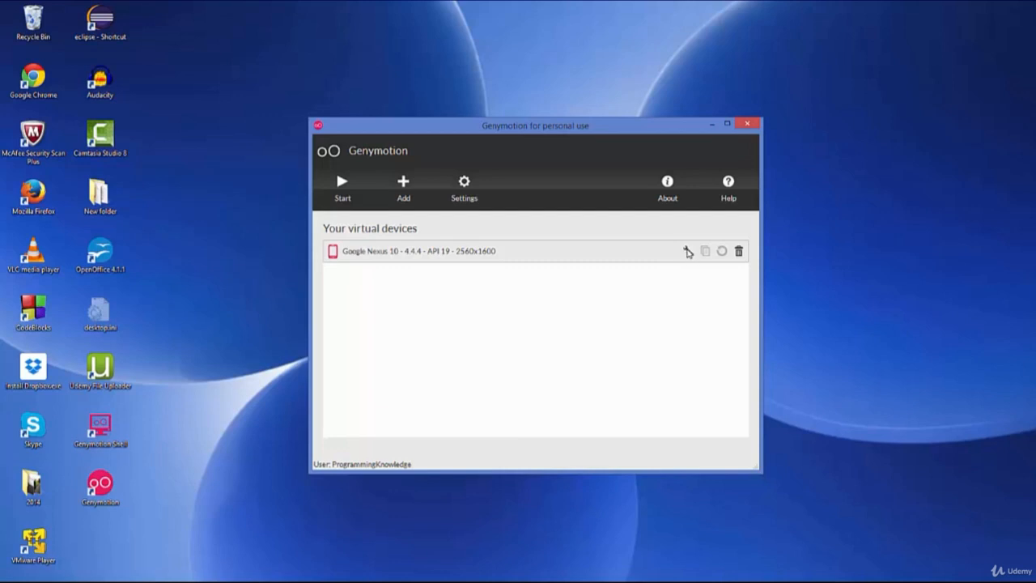
Review the Nexus 10 device configuration with default settings and start the virtual device.
click(687, 252)
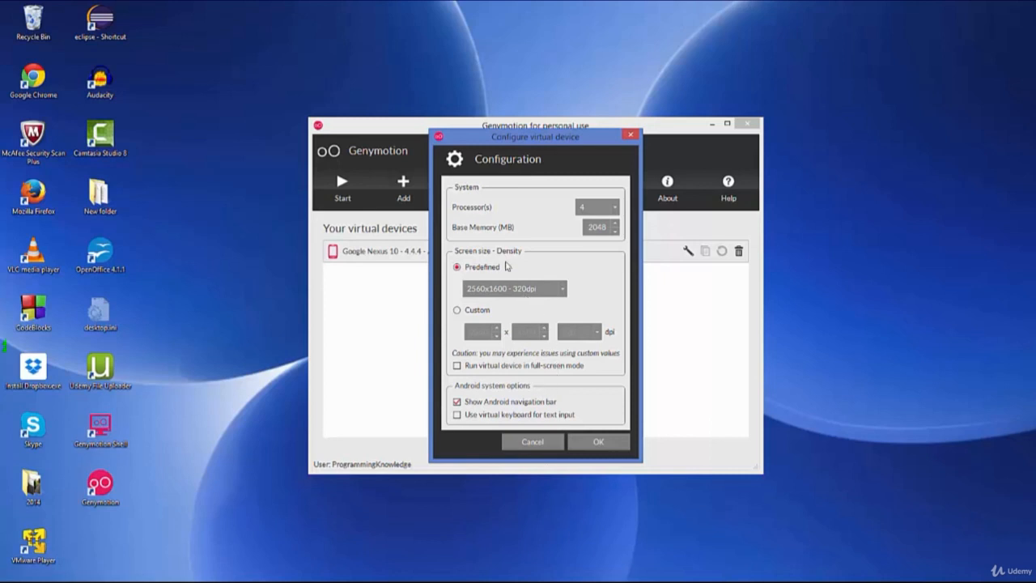
click(589, 444)
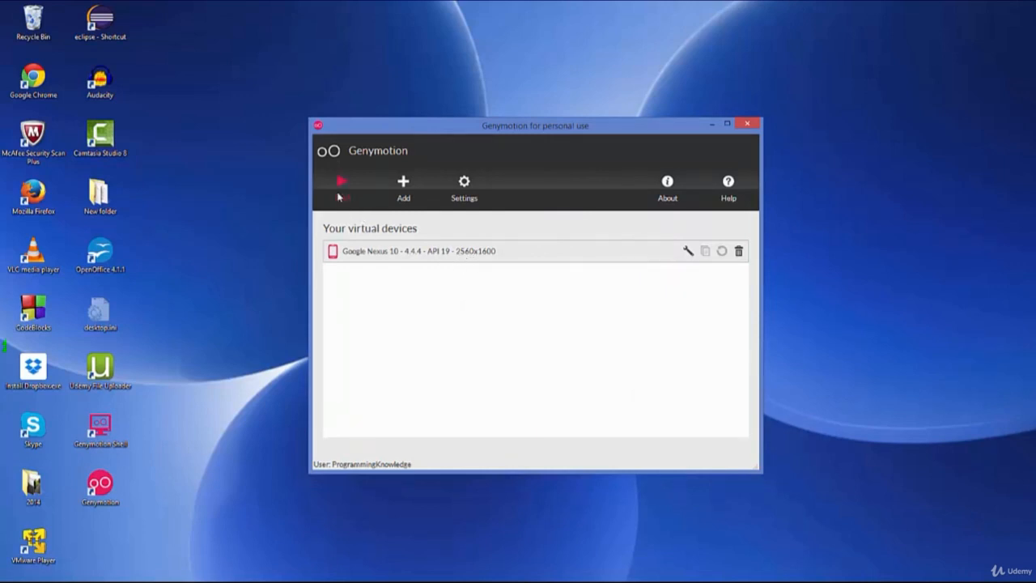
click(338, 196)
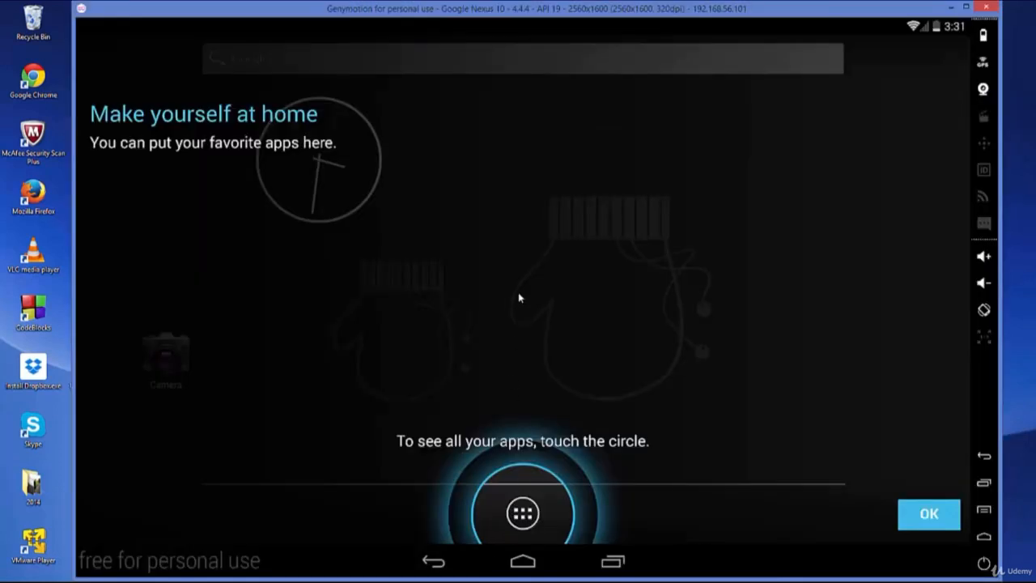
Dismiss the emulator's home-screen tips and browse the apps and widgets drawer.
click(530, 518)
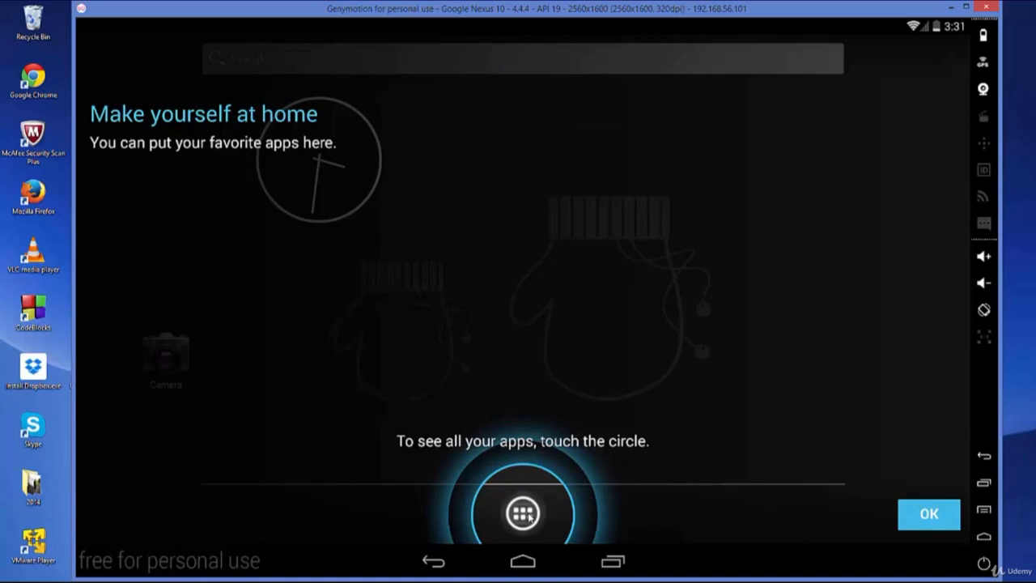
click(939, 516)
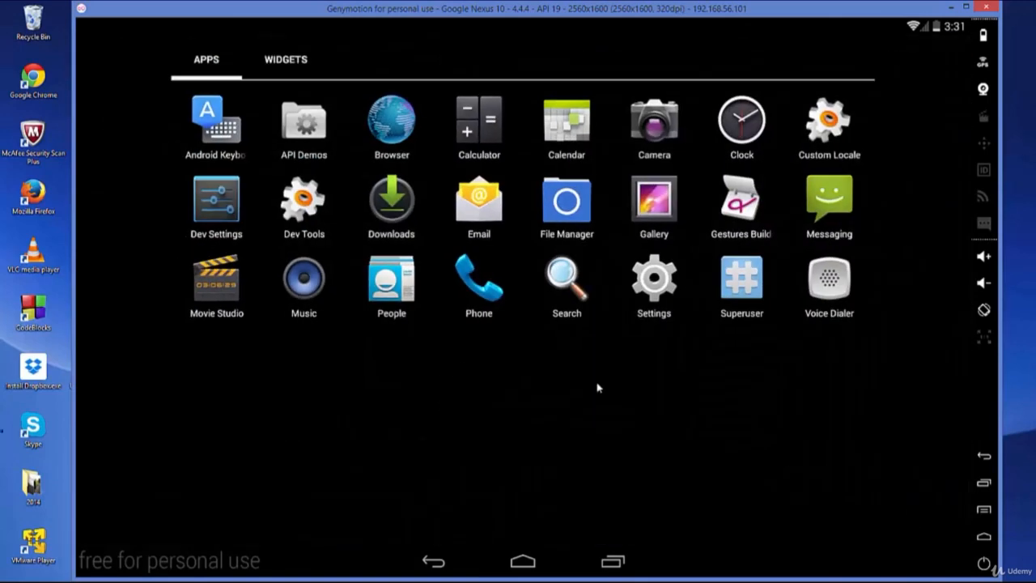
drag(811, 374, 624, 388)
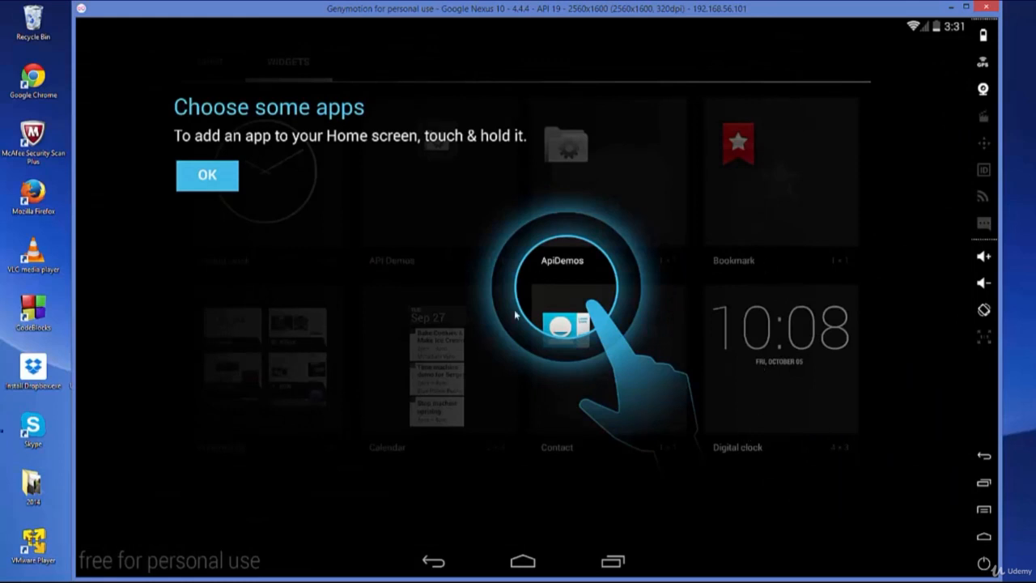
click(219, 185)
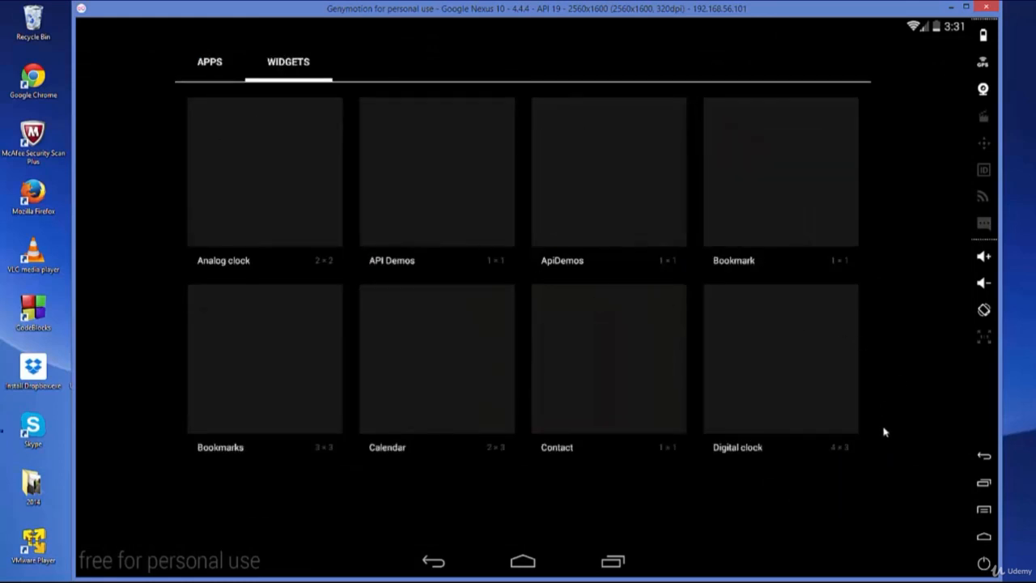
drag(453, 458, 794, 417)
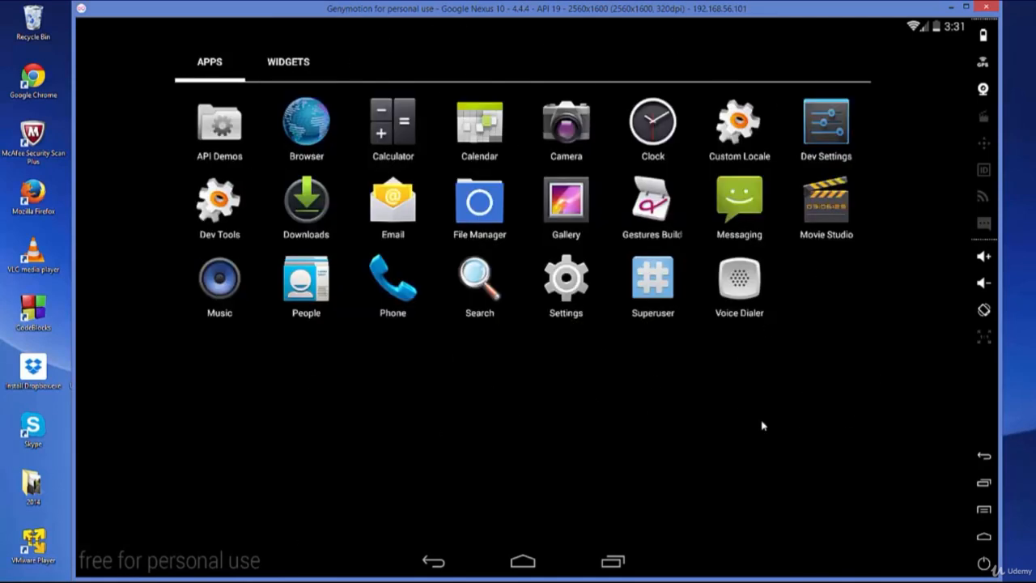
Close the running emulator and the Genymotion window.
click(986, 7)
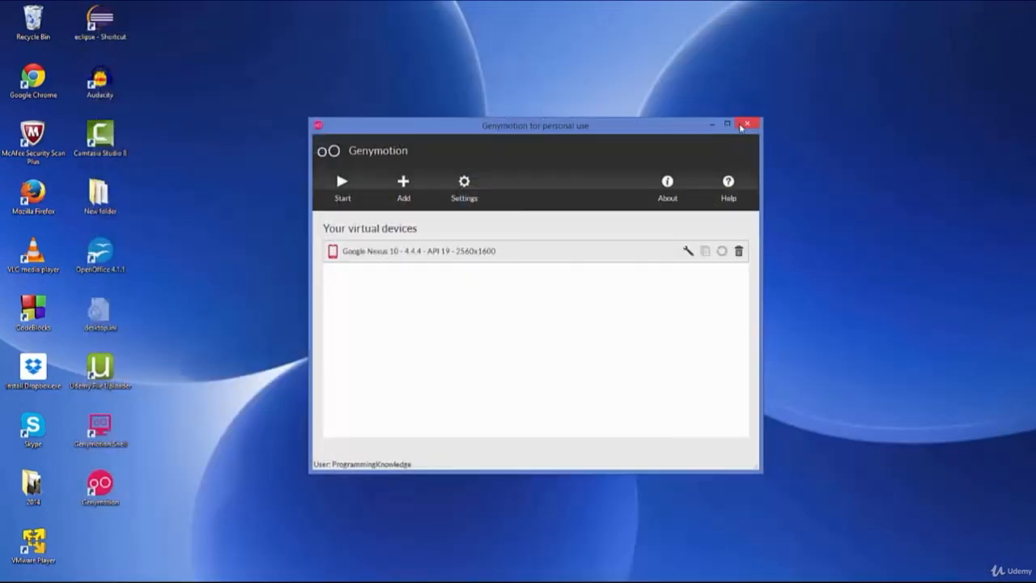
click(745, 125)
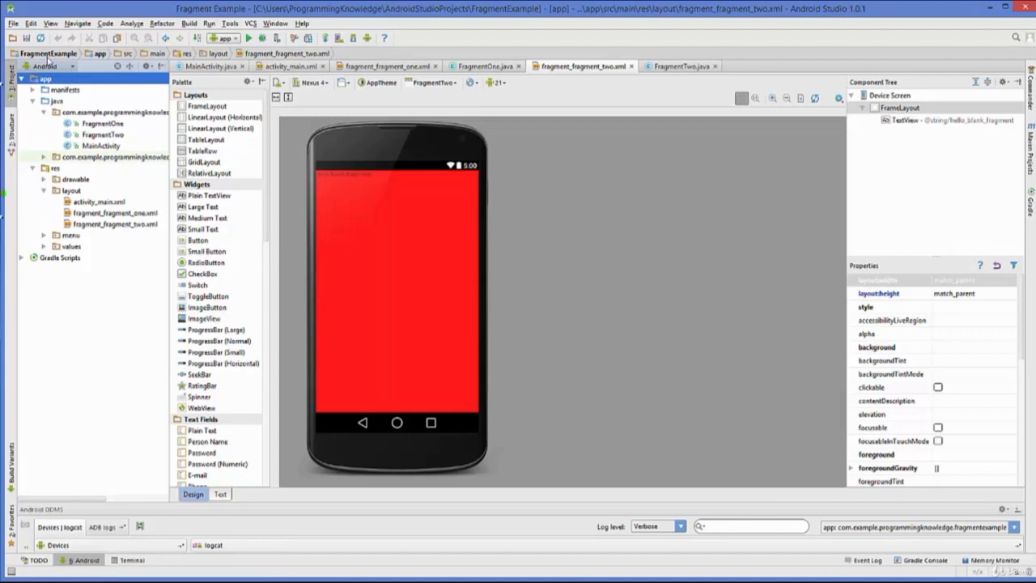
Open the IDE settings and browse the plugin repositories.
click(13, 24)
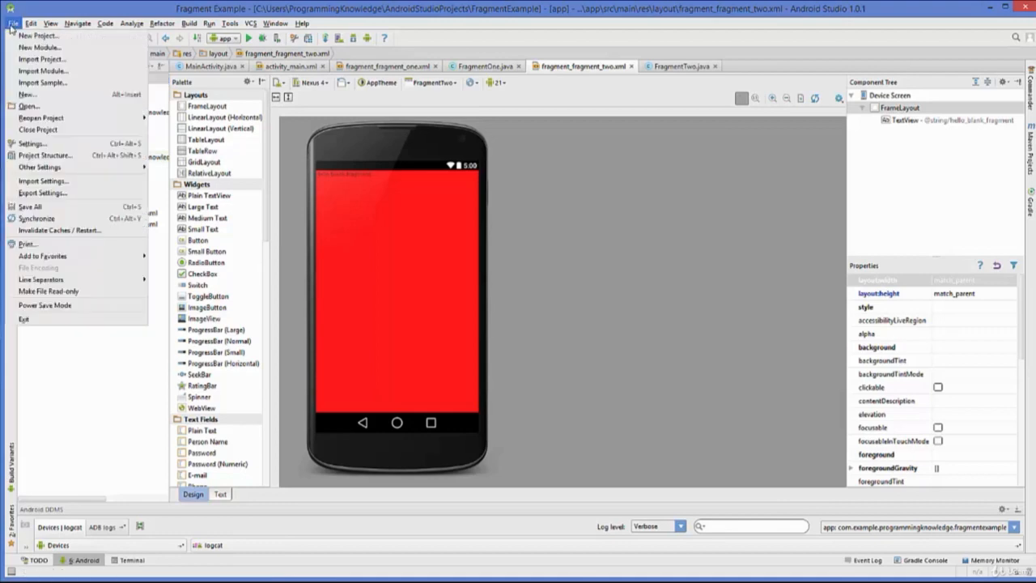
click(36, 144)
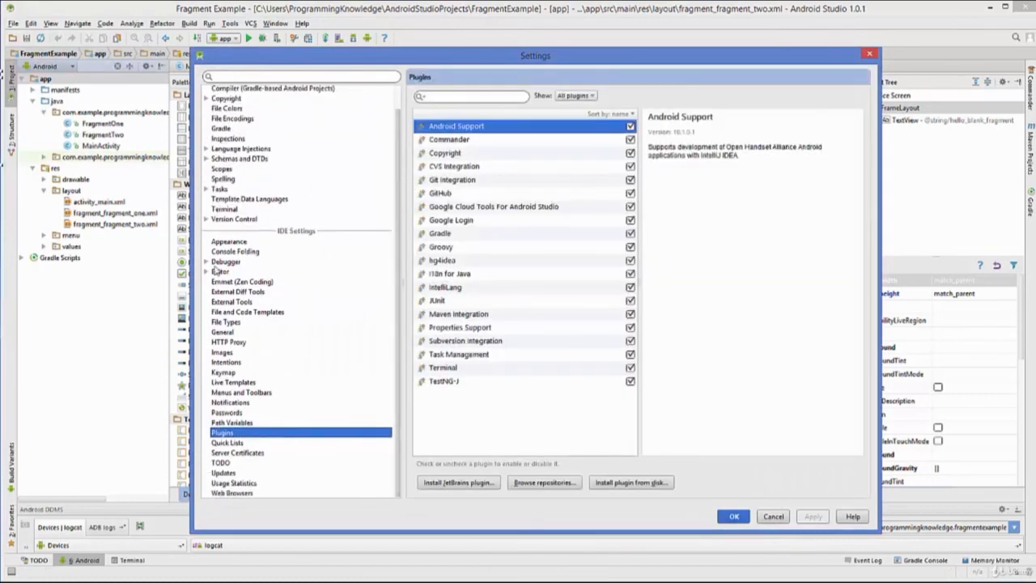
click(231, 423)
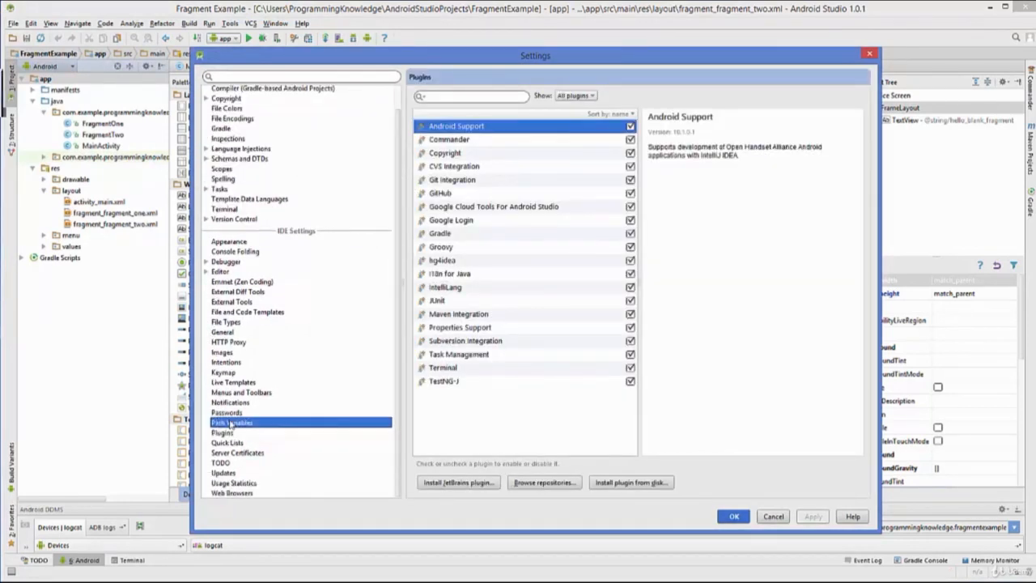
click(229, 434)
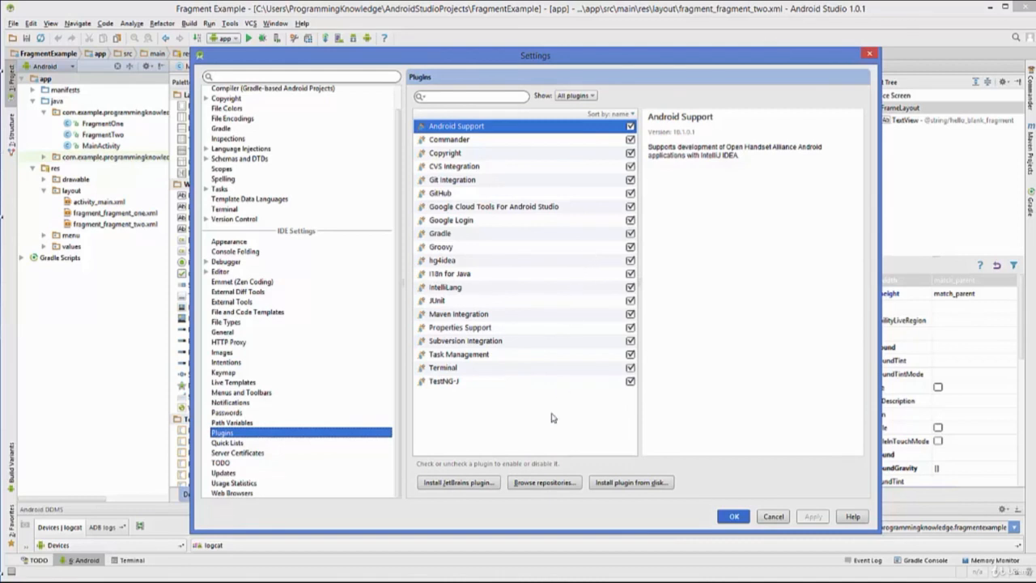
click(535, 484)
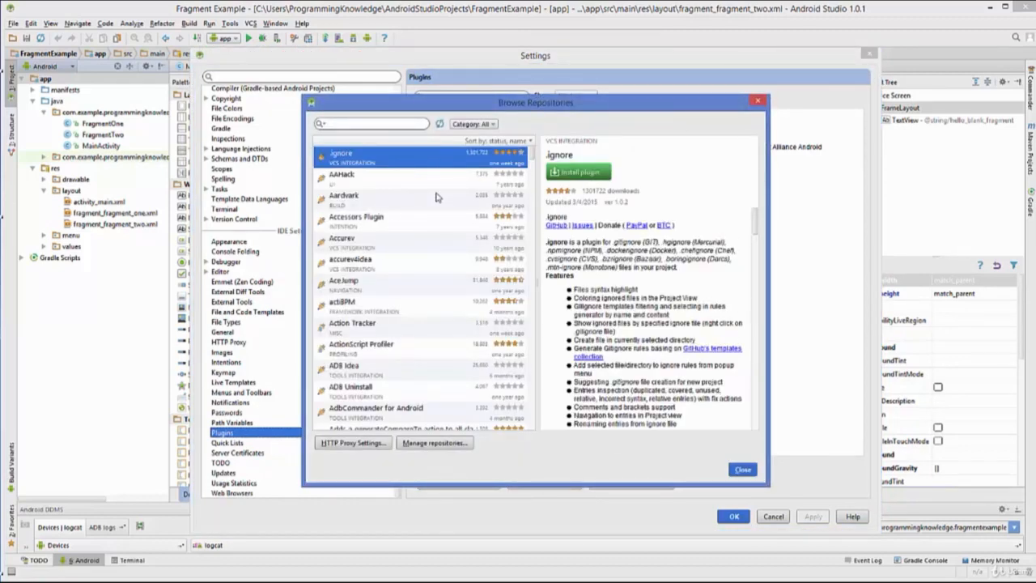
Search the plugin repositories for geny, download and install the Genymotion plugin, and close the repository browser.
click(388, 126)
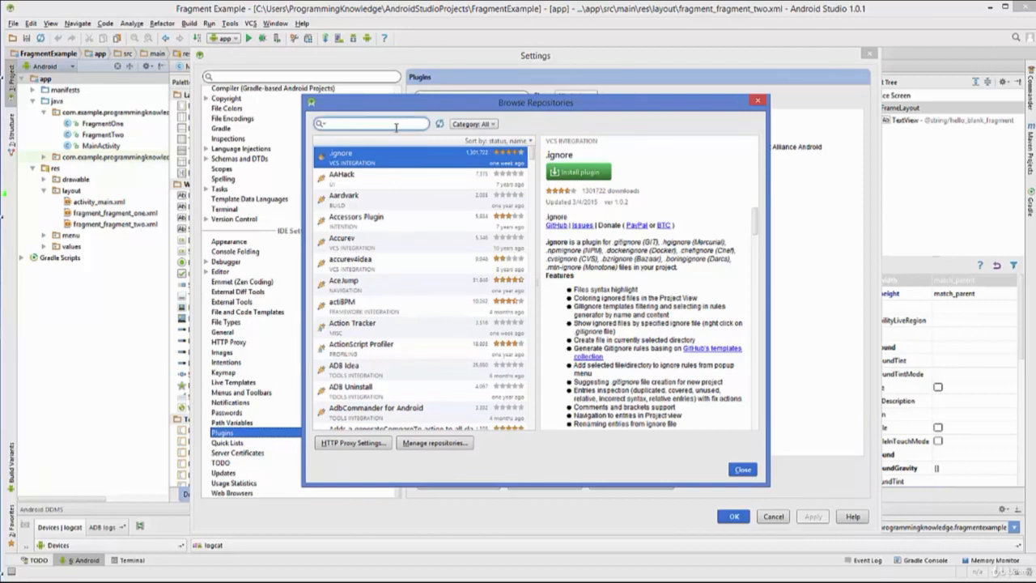
text(geny)
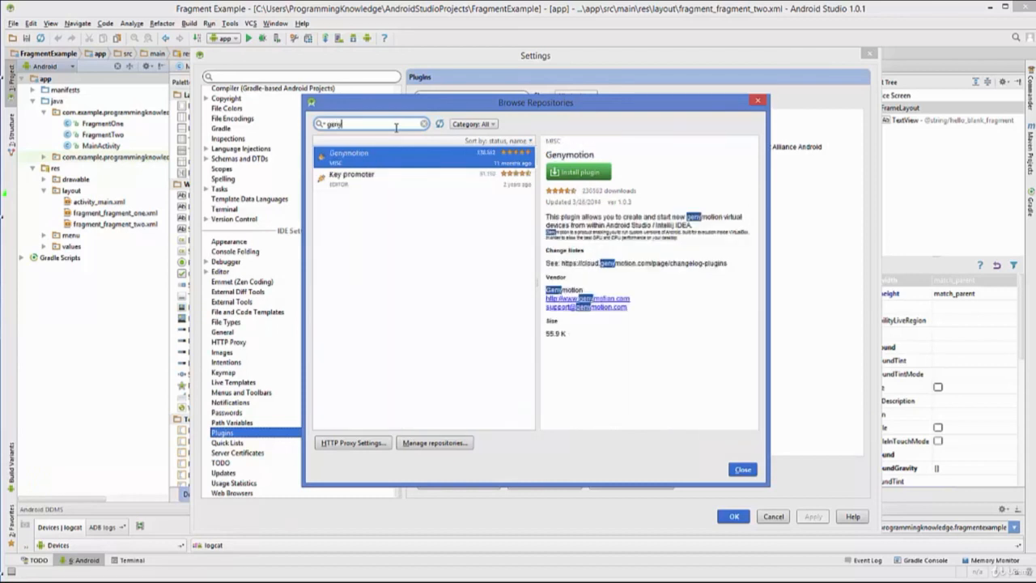
right_click(361, 159)
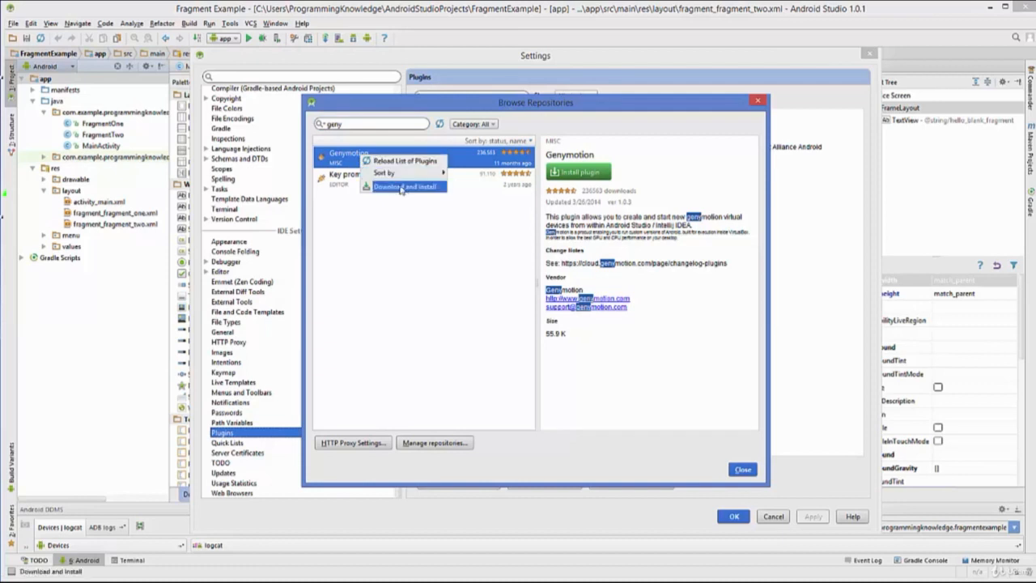
click(397, 188)
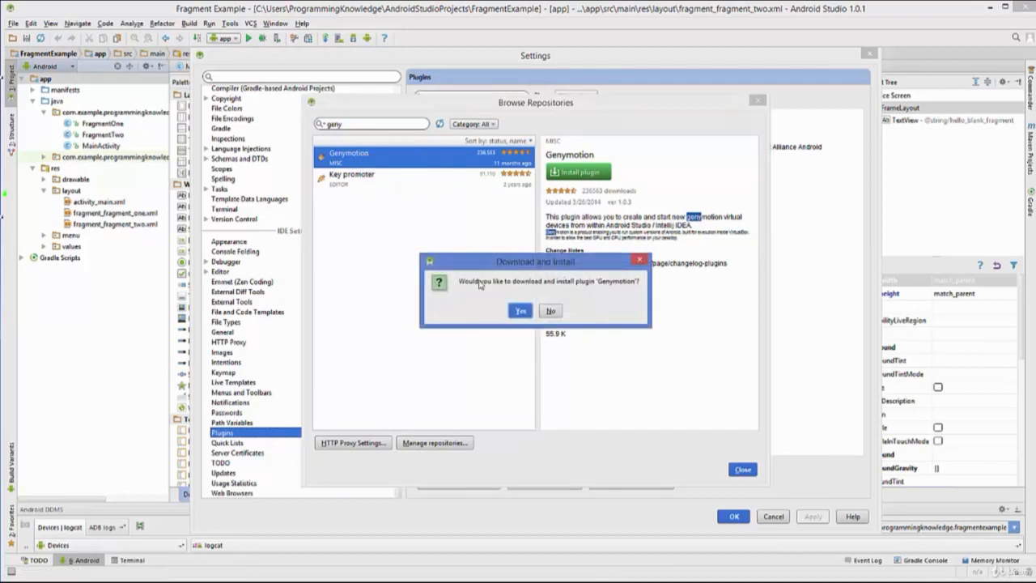
click(520, 311)
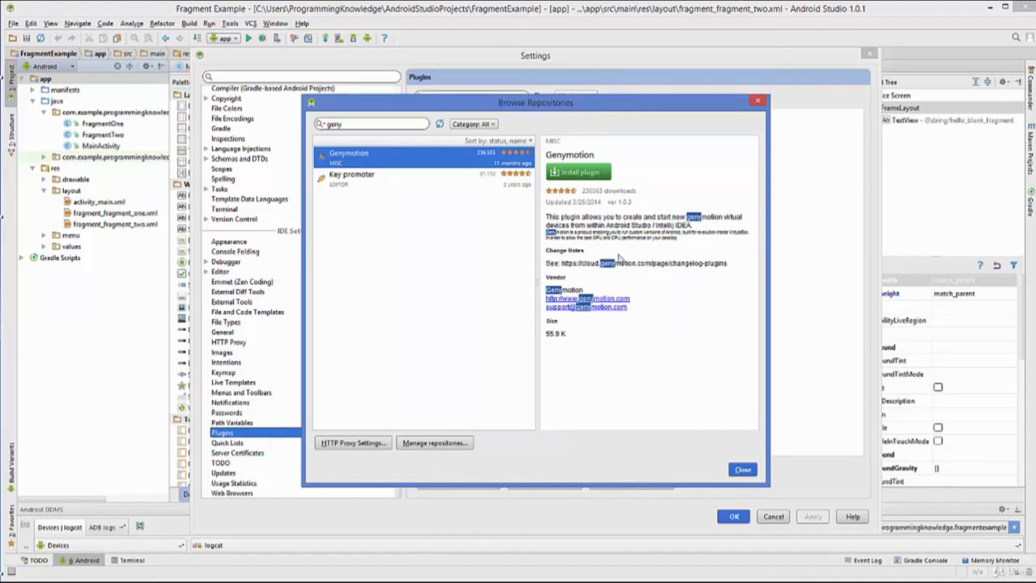
click(741, 471)
Apply the plugin changes and restart Android Studio.
click(461, 181)
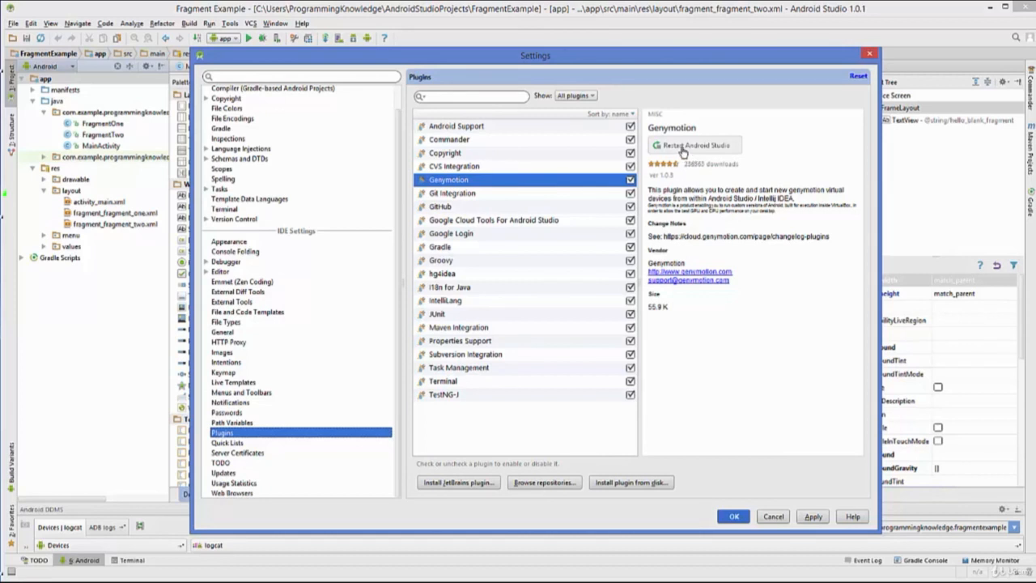
click(812, 518)
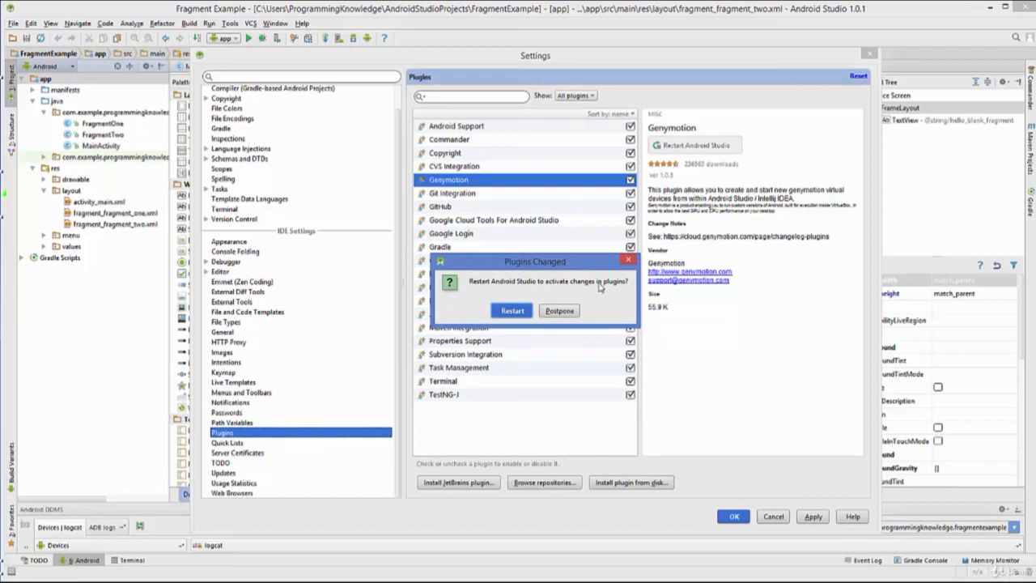
click(512, 313)
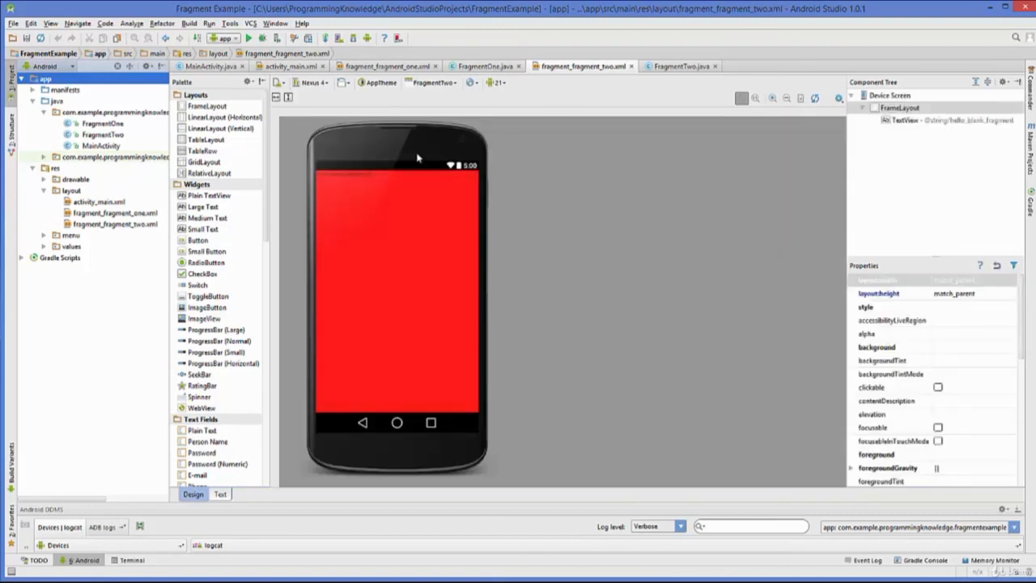
Set the Genymotion folder path to C:\Program Files\Genymobile\Genymotion and save the settings.
click(397, 39)
click(397, 39)
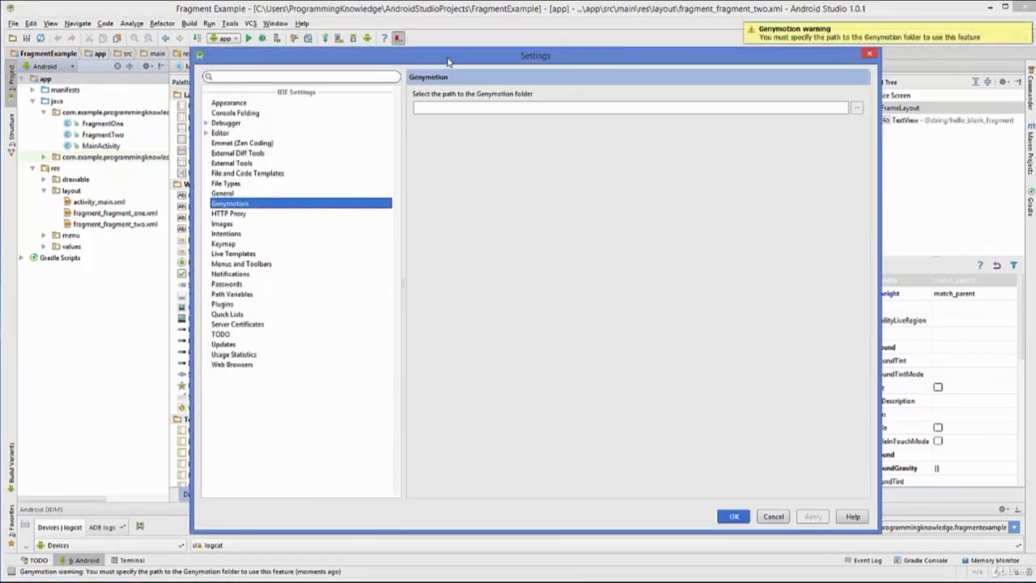
drag(441, 61, 424, 54)
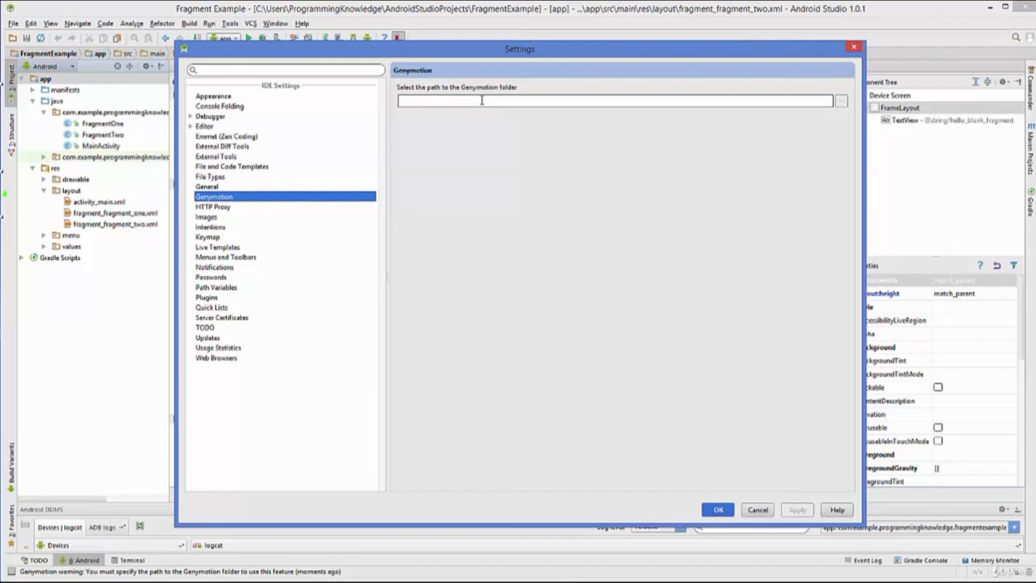
click(841, 102)
drag(763, 166, 668, 129)
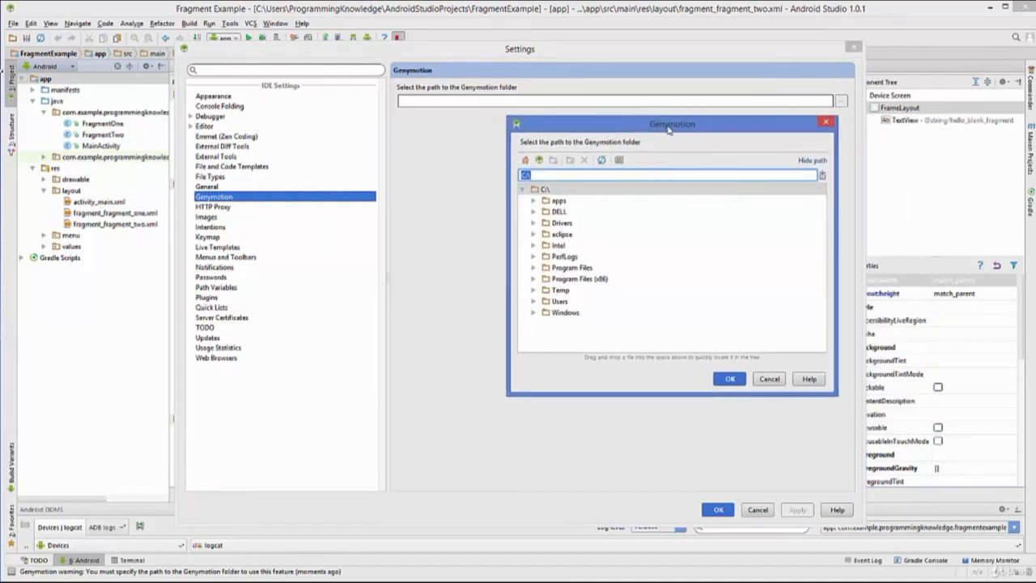
click(541, 267)
click(572, 324)
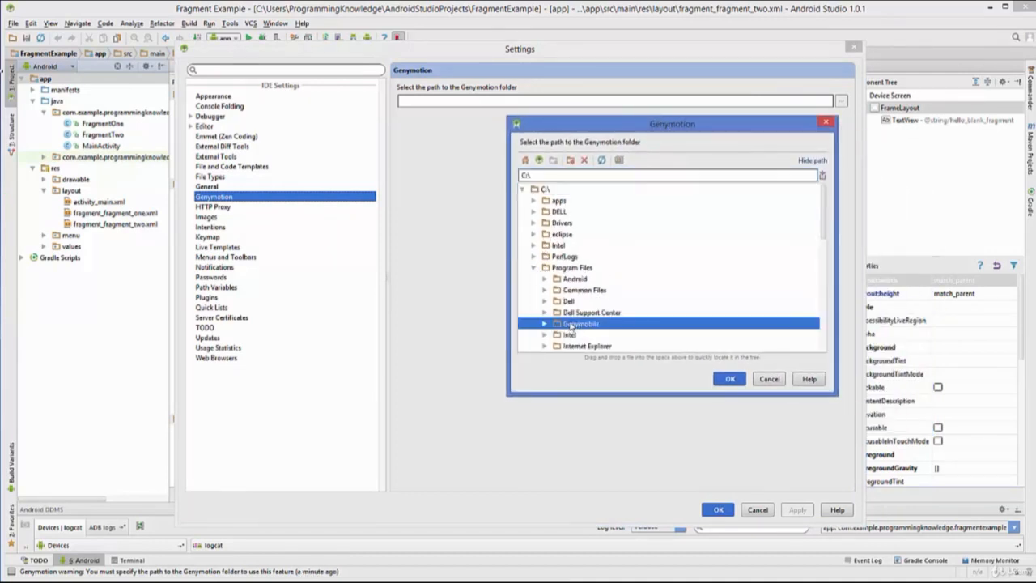
click(546, 291)
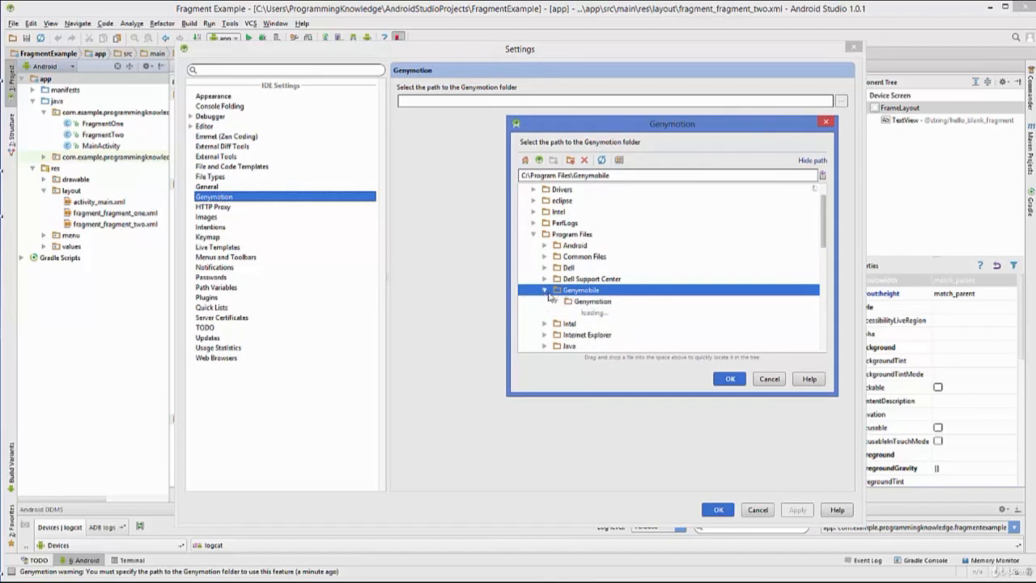
click(576, 301)
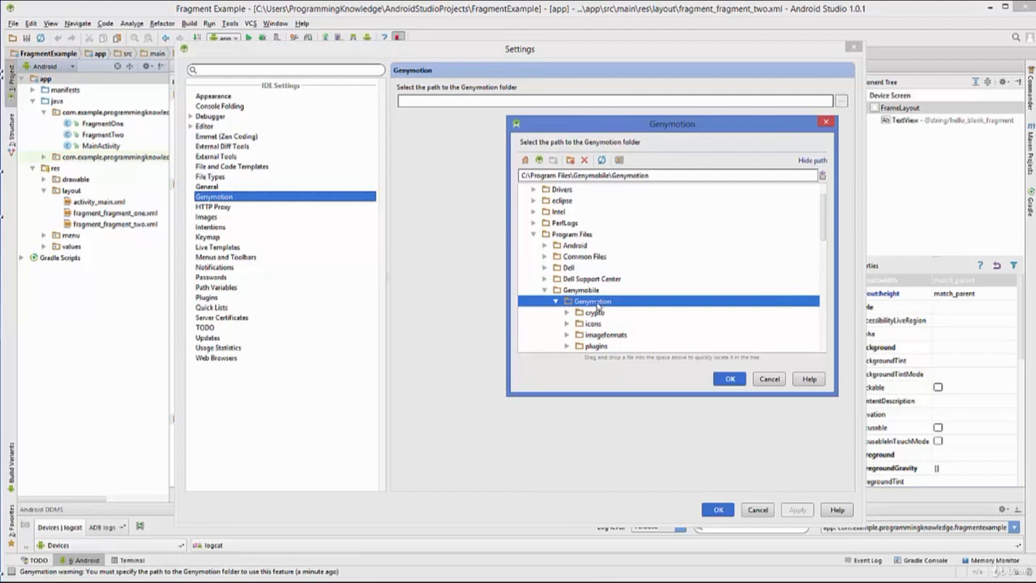
click(730, 379)
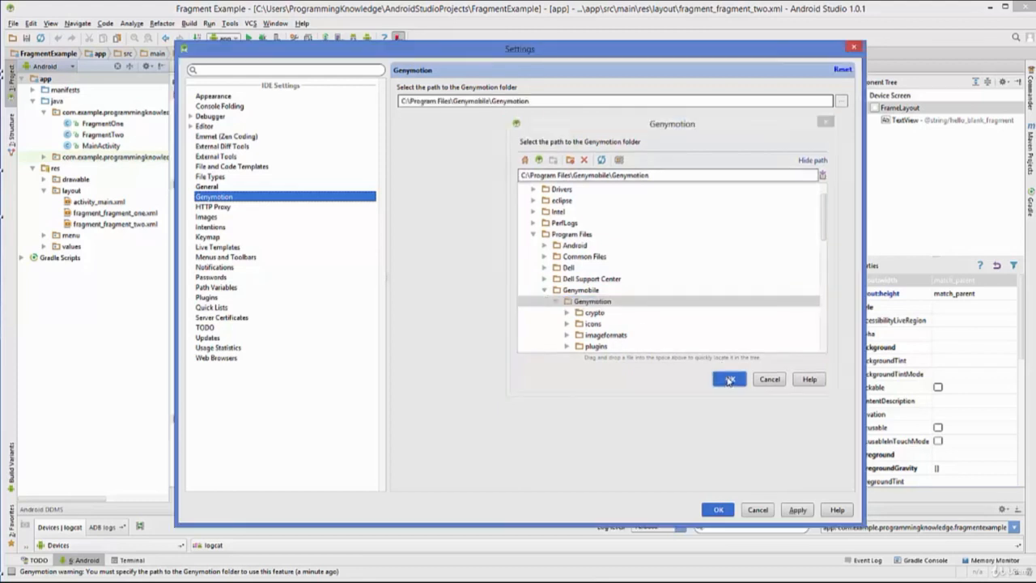
click(789, 512)
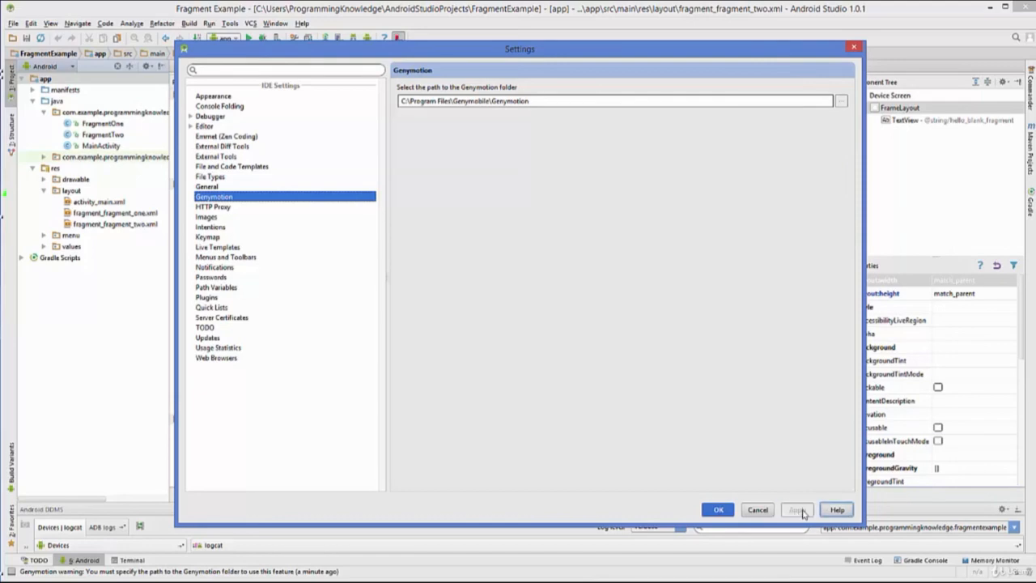
click(717, 511)
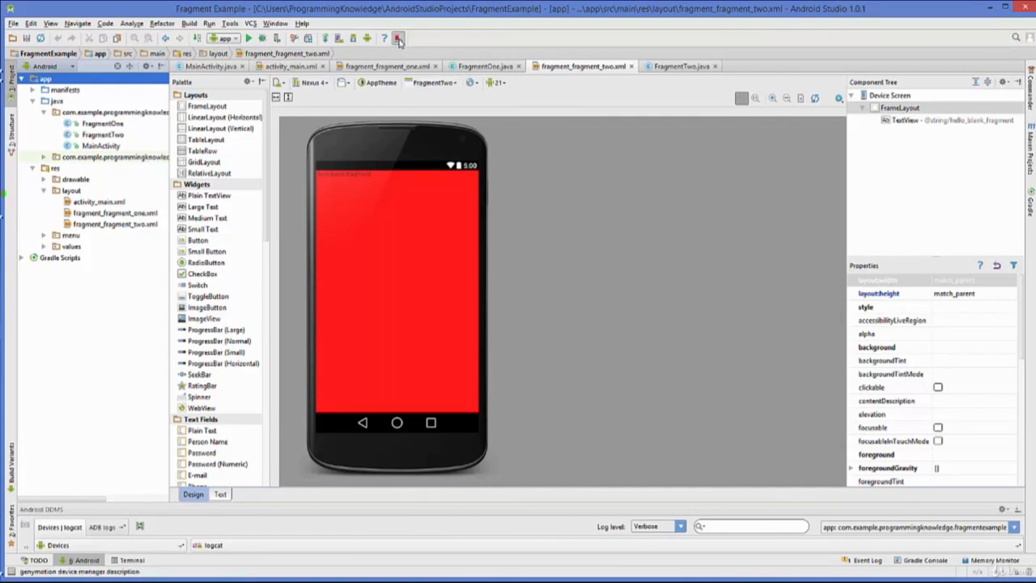
Open the Genymotion Device Manager and start the Google Nexus 10 virtual device.
click(399, 39)
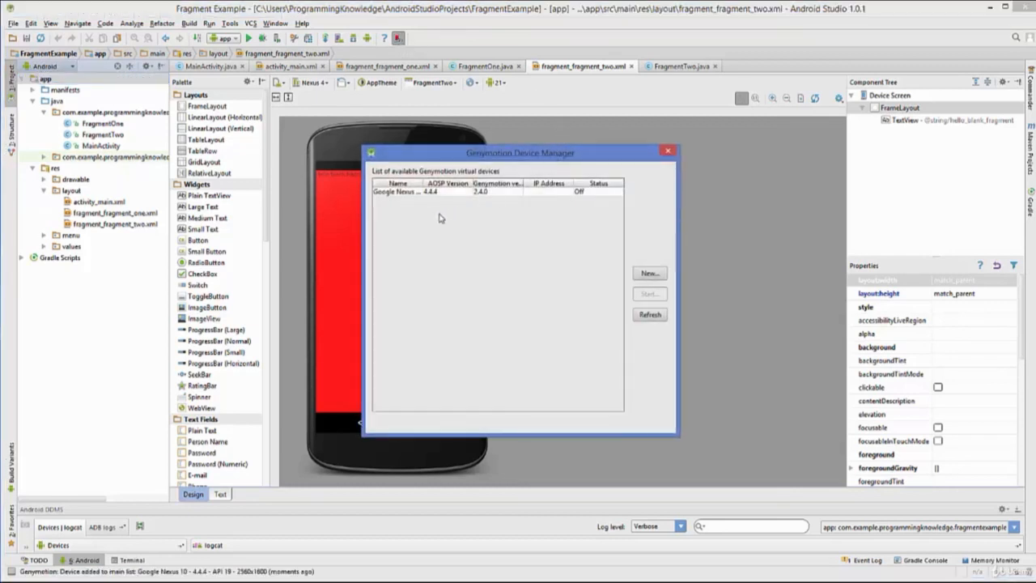
drag(474, 139, 472, 96)
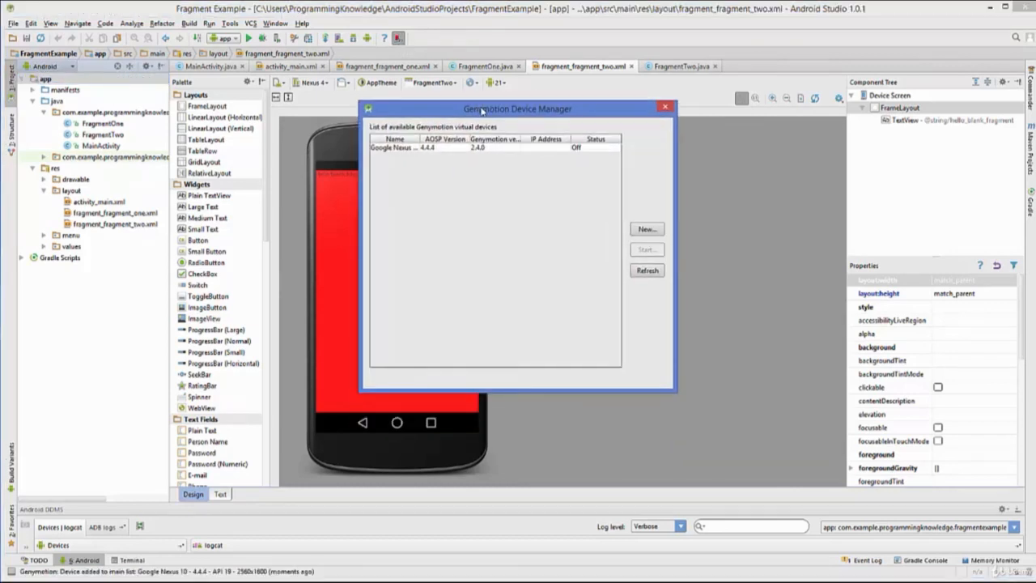
click(424, 151)
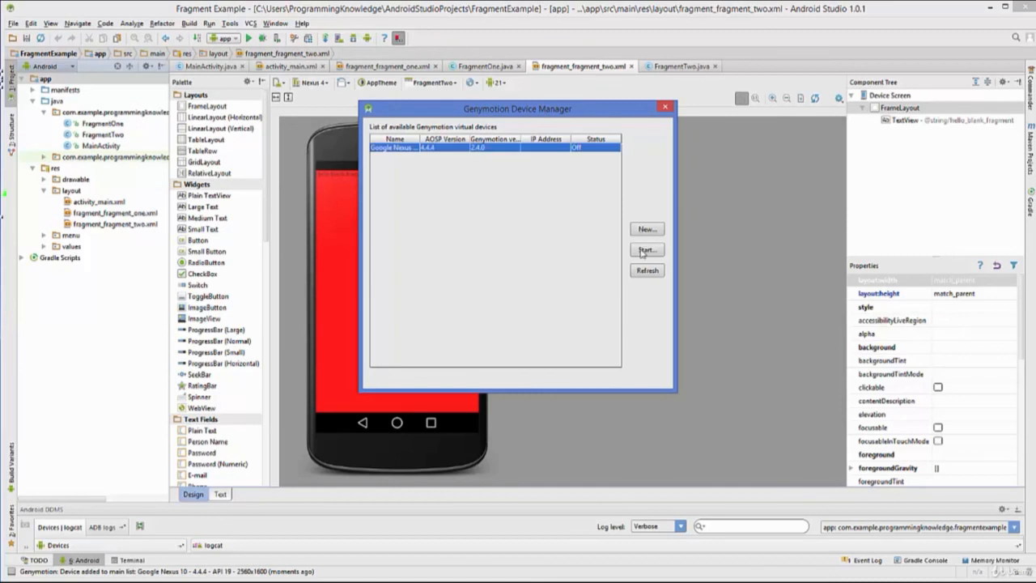
click(643, 251)
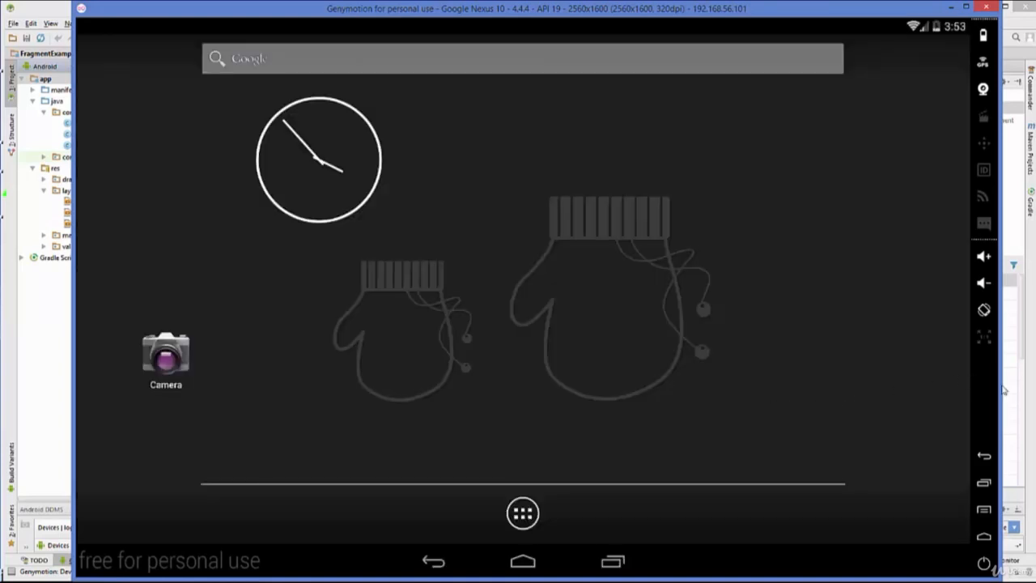
Close the device manager and run the app on the running Genymotion Google Nexus 10 device.
click(1021, 397)
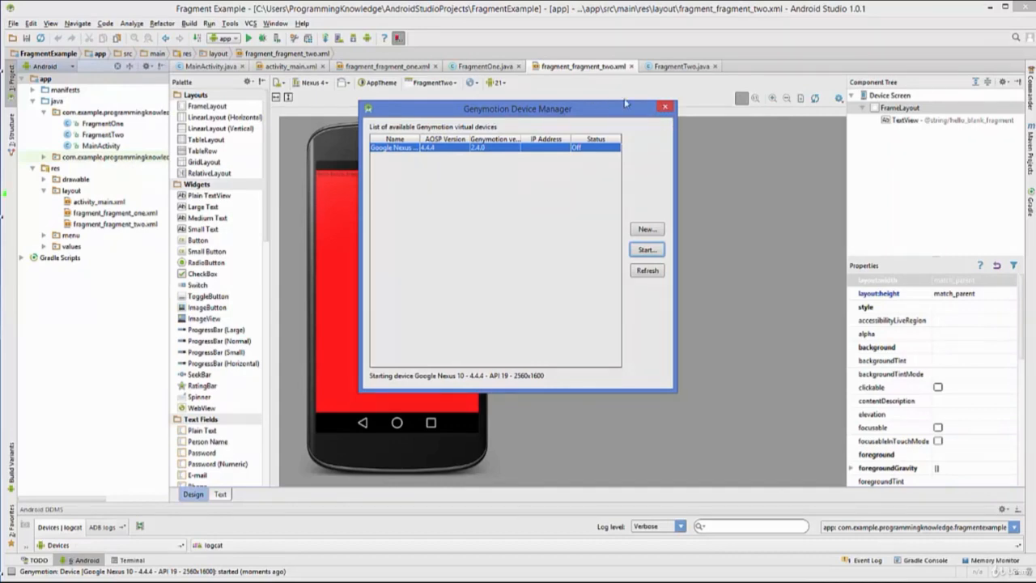
click(664, 108)
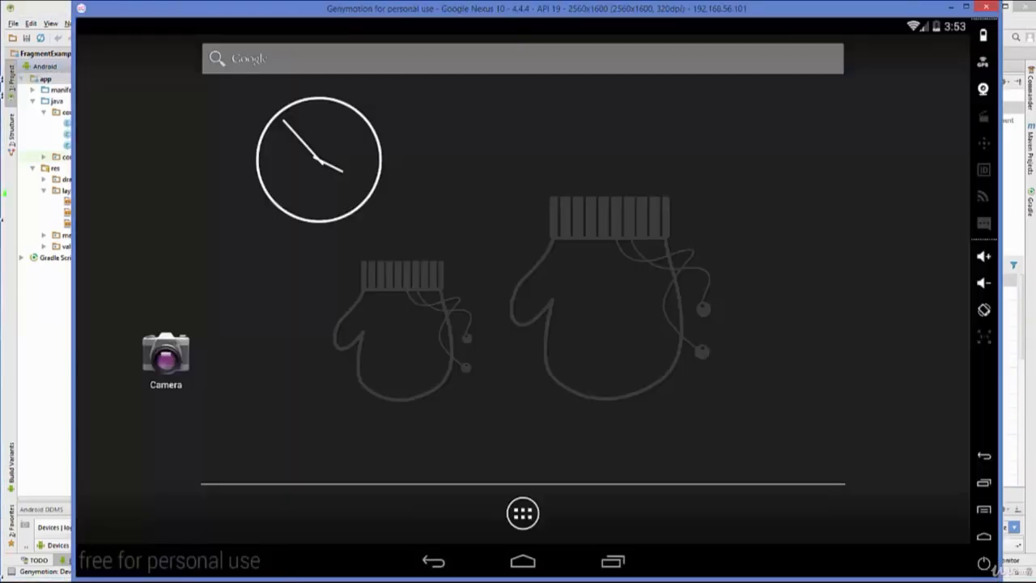
click(412, 581)
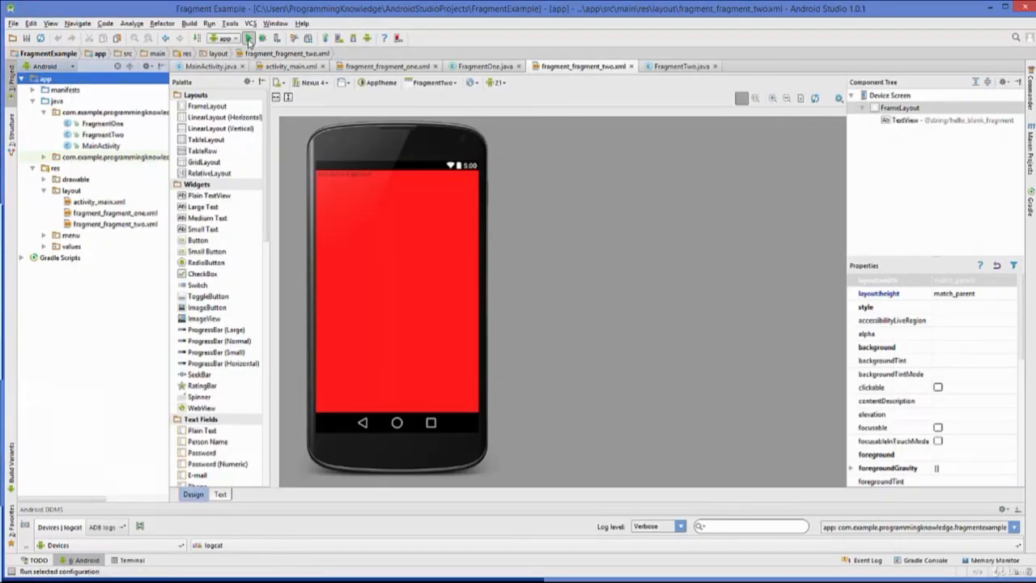
click(251, 39)
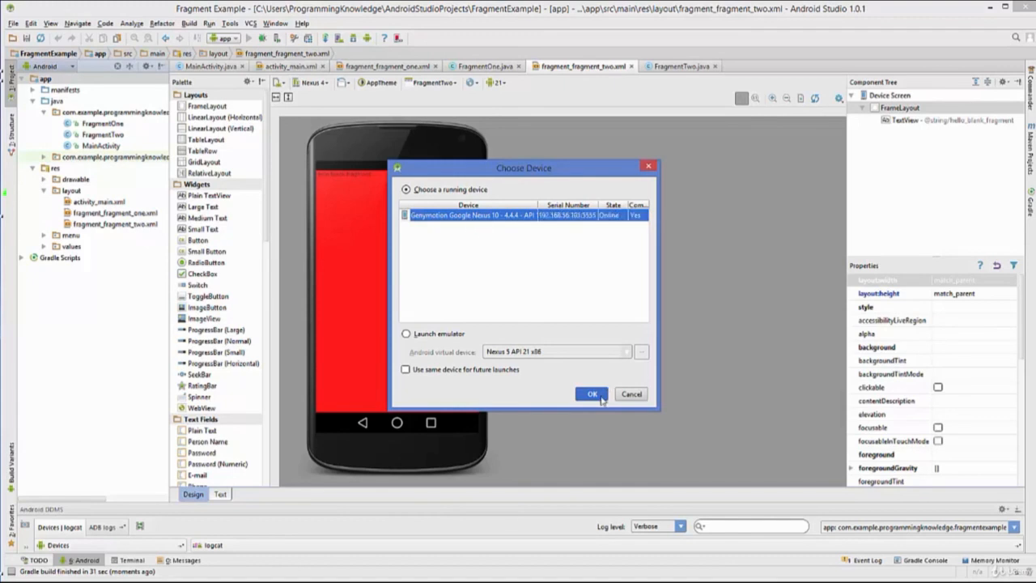
click(597, 394)
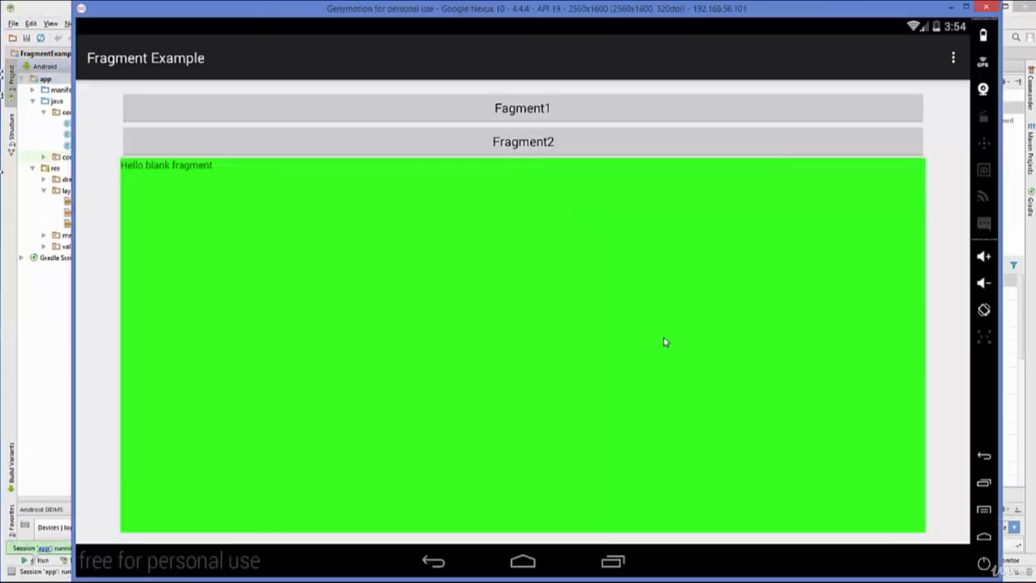